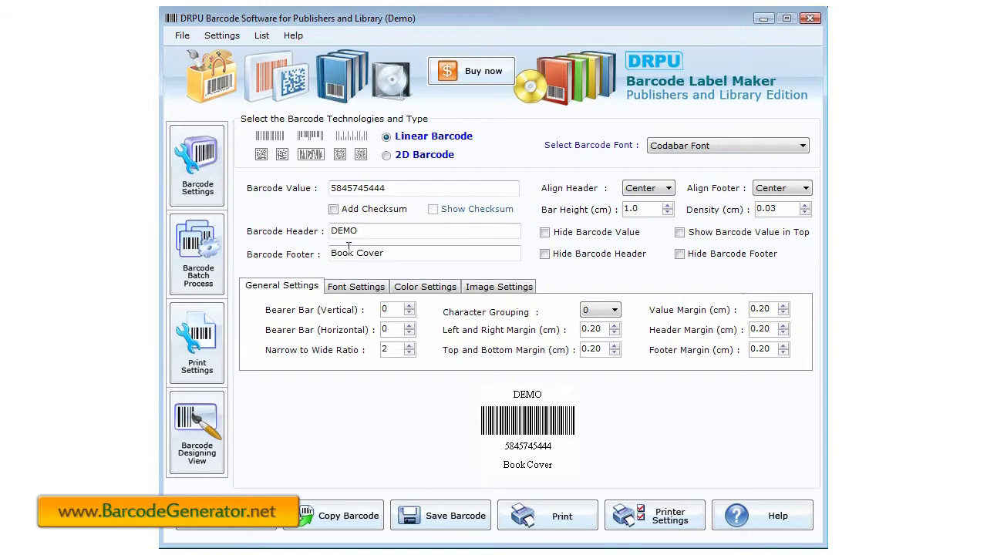
# Step: Set the barcode footer font to Arial, Bold, size 10
pyautogui.click(353, 287)
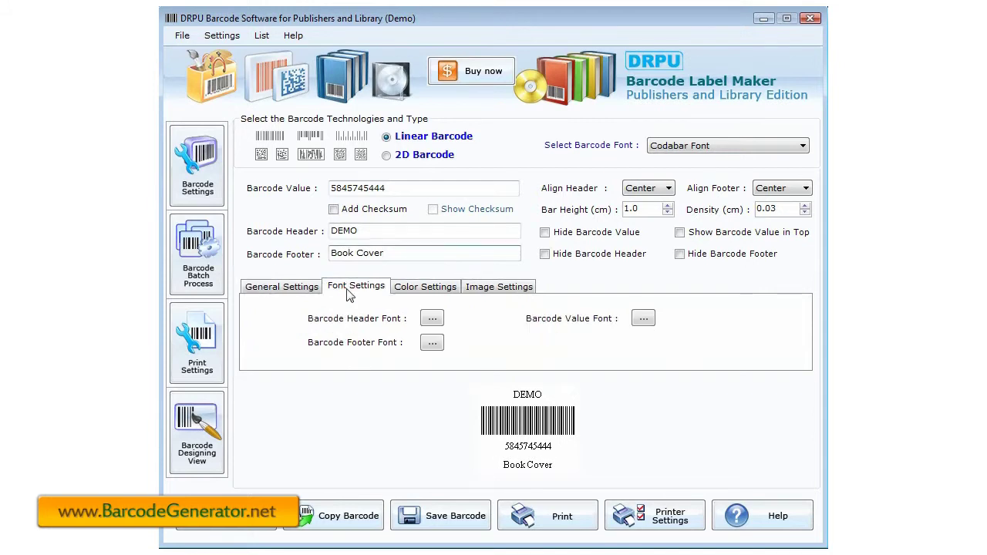
pyautogui.click(432, 343)
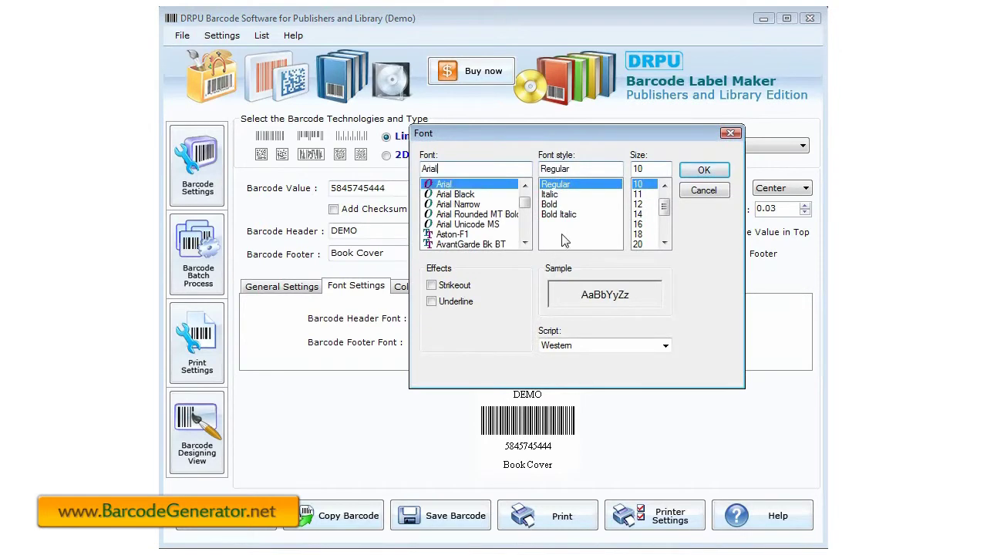
pyautogui.click(557, 205)
pyautogui.click(704, 169)
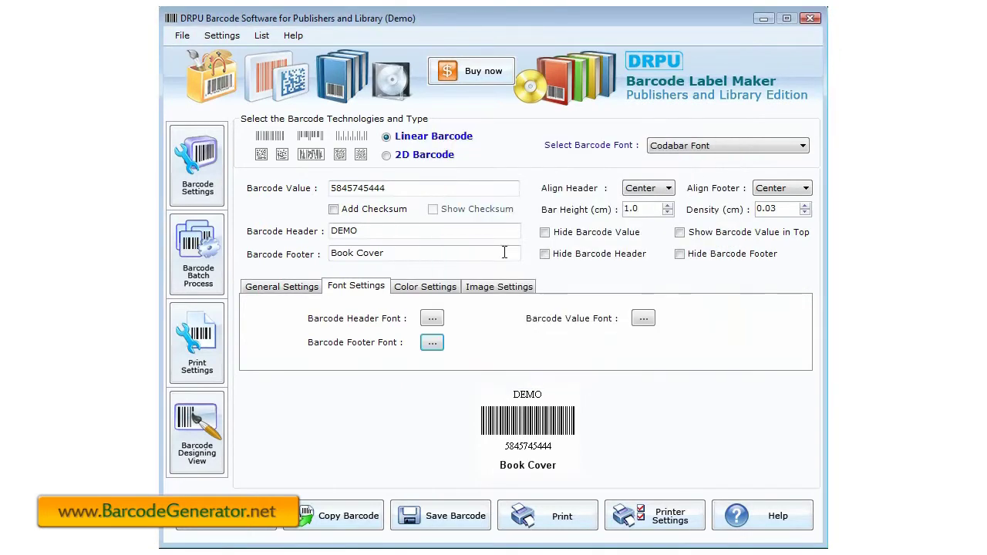
pyautogui.click(404, 156)
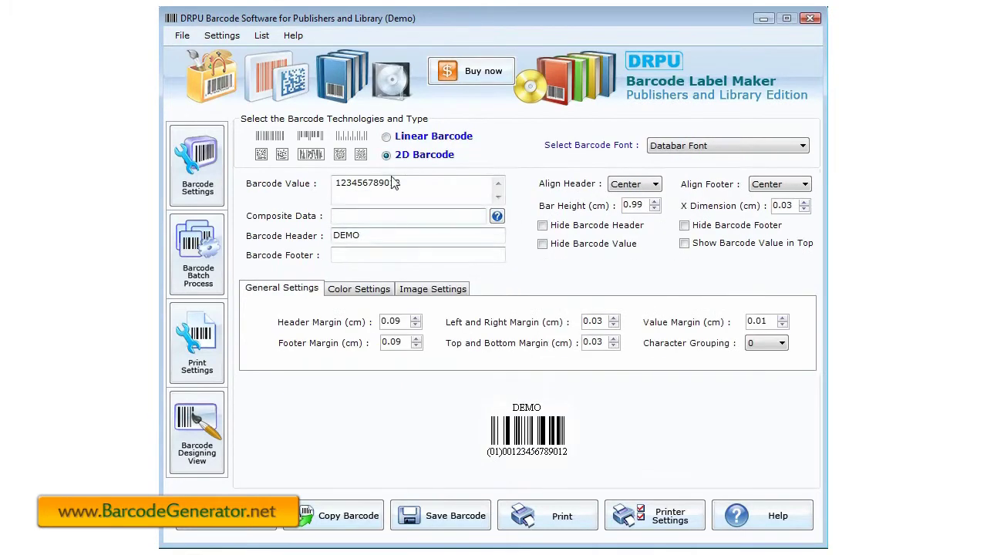
pyautogui.write('84476348533')
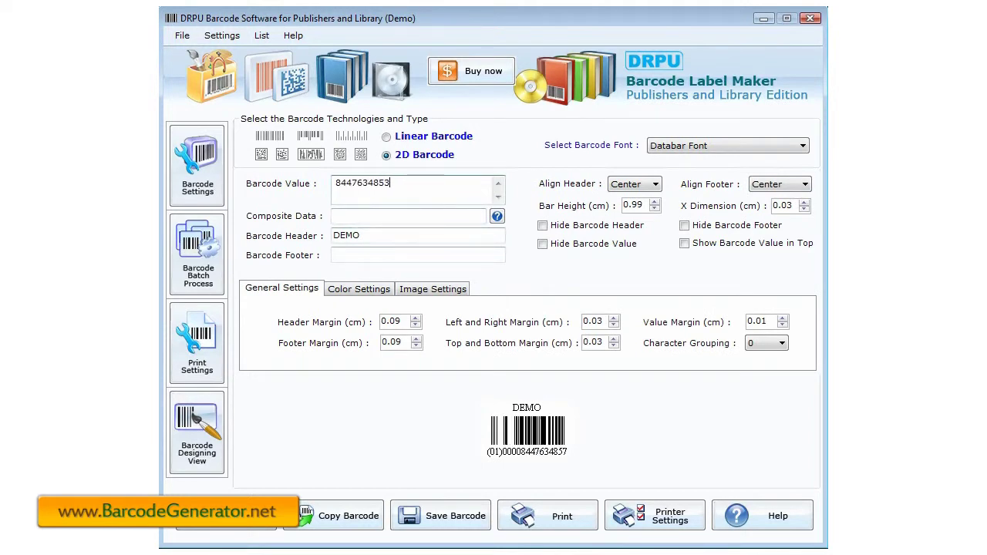
pyautogui.click(347, 256)
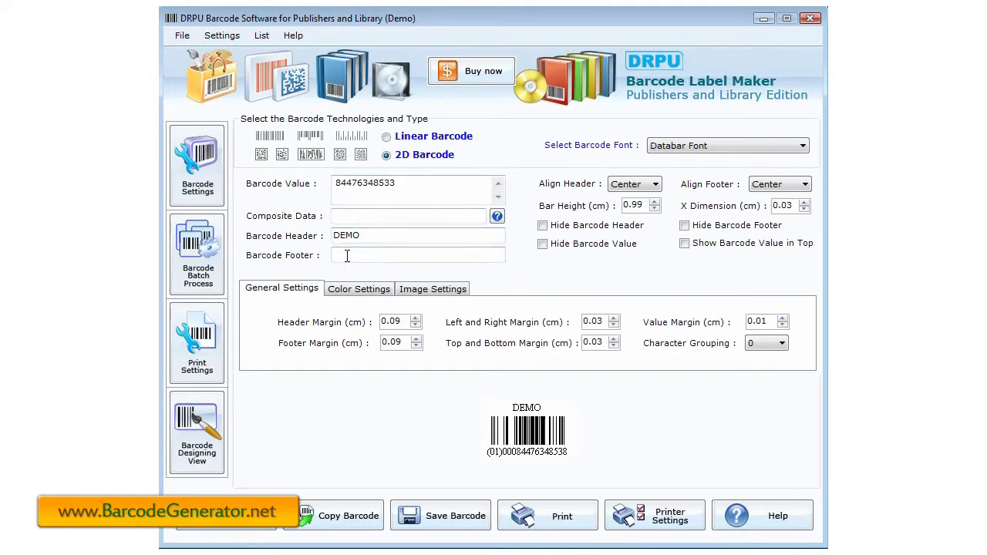
pyautogui.write('Book Cver')
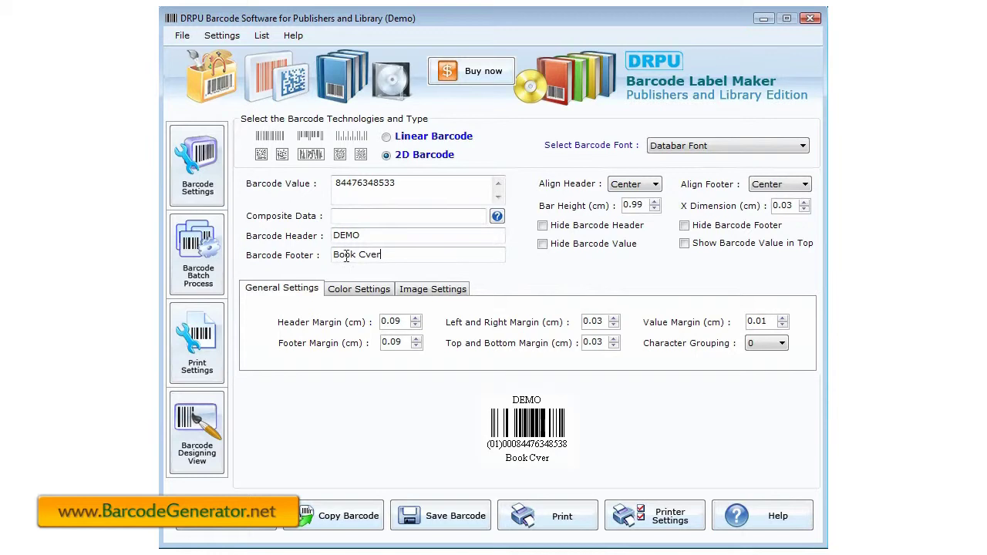
pyautogui.click(364, 255)
pyautogui.write('o')
pyautogui.click(386, 290)
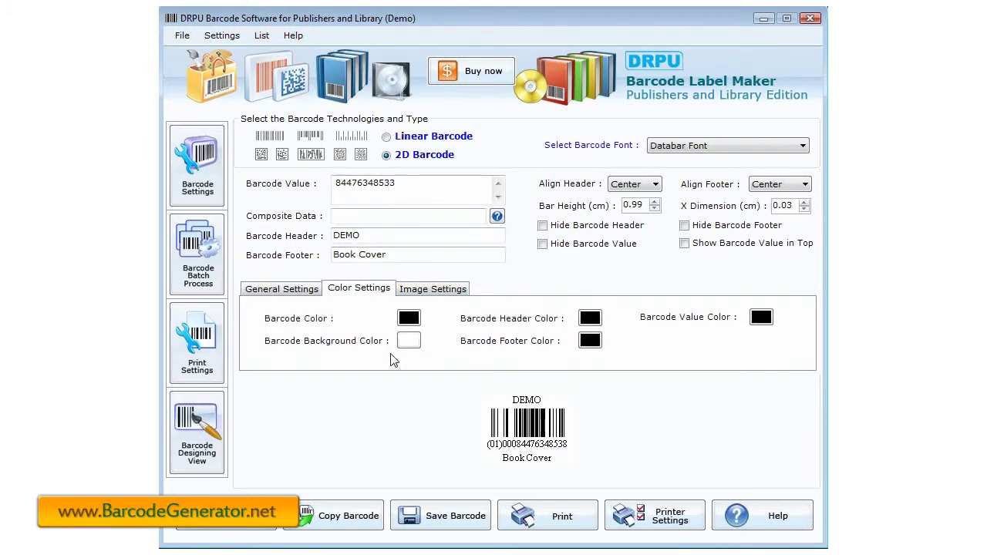
pyautogui.click(302, 289)
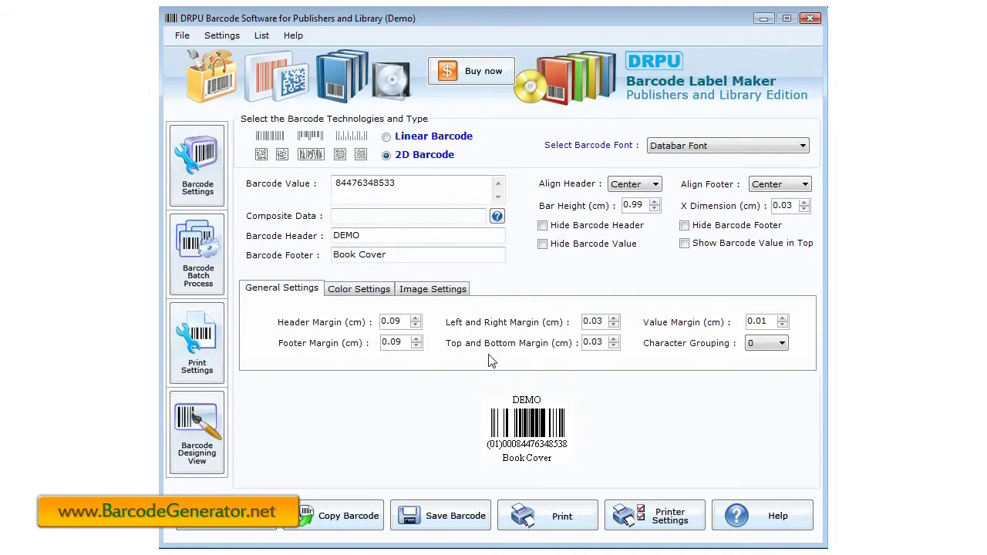
pyautogui.click(446, 291)
pyautogui.click(297, 290)
# Step: Change the 2D barcode's font to PDF417 Font
pyautogui.click(729, 145)
pyautogui.click(721, 180)
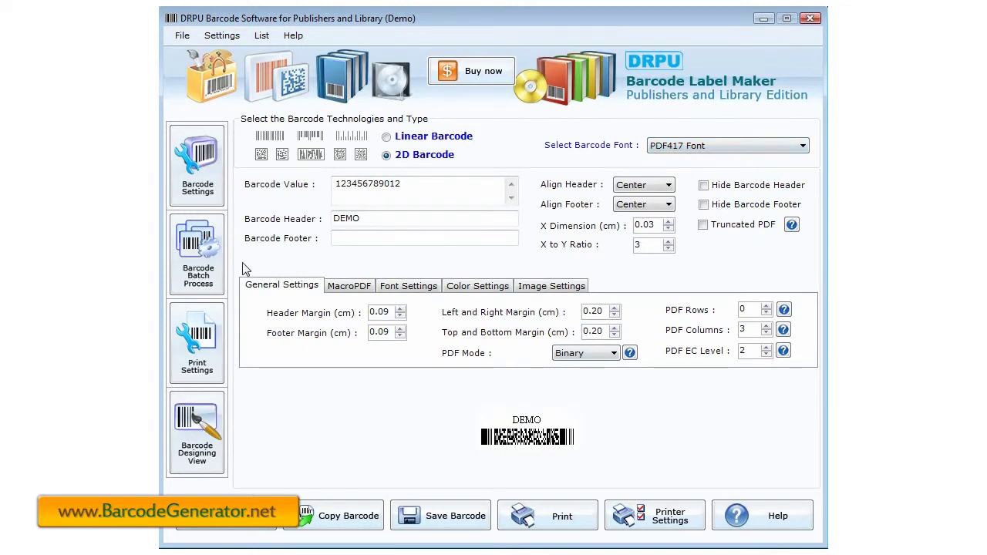
# Step: Generate a sequential barcode value list in batch processing with prefix 6546, range 70 to 107 and suffix 4545
pyautogui.click(202, 269)
pyautogui.write('6546')
pyautogui.click(343, 213)
pyautogui.write('4545')
pyautogui.click(320, 192)
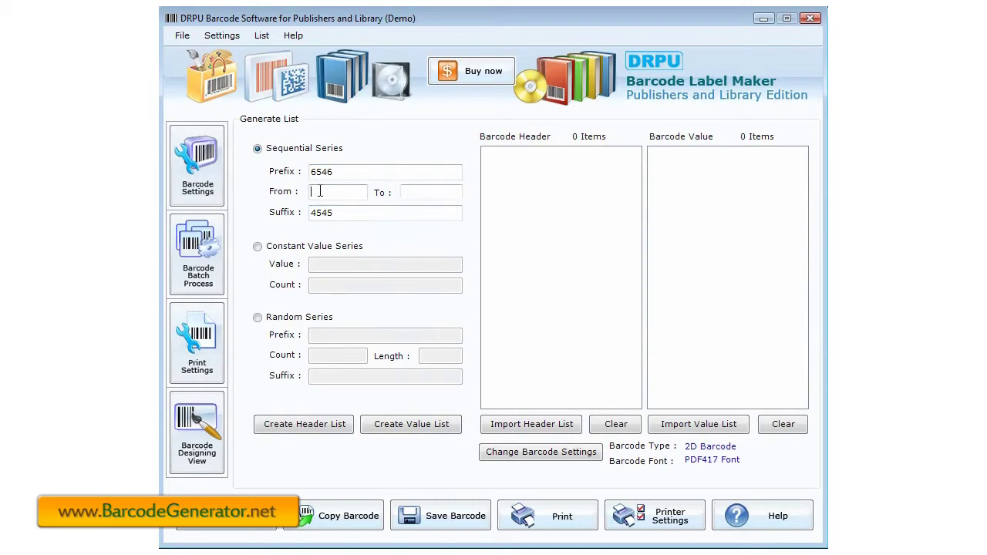
pyautogui.write('70')
pyautogui.click(411, 192)
pyautogui.write('107')
pyautogui.click(386, 425)
pyautogui.moveTo(801, 246); pyautogui.dragTo(811, 227)
pyautogui.click(307, 247)
pyautogui.click(327, 263)
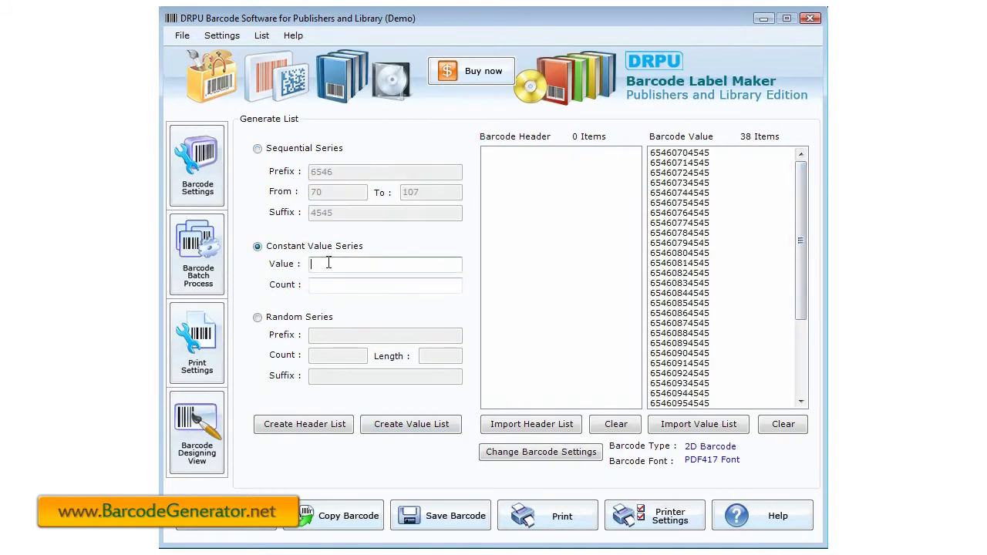
pyautogui.write('784573392349')
pyautogui.press('Tab')
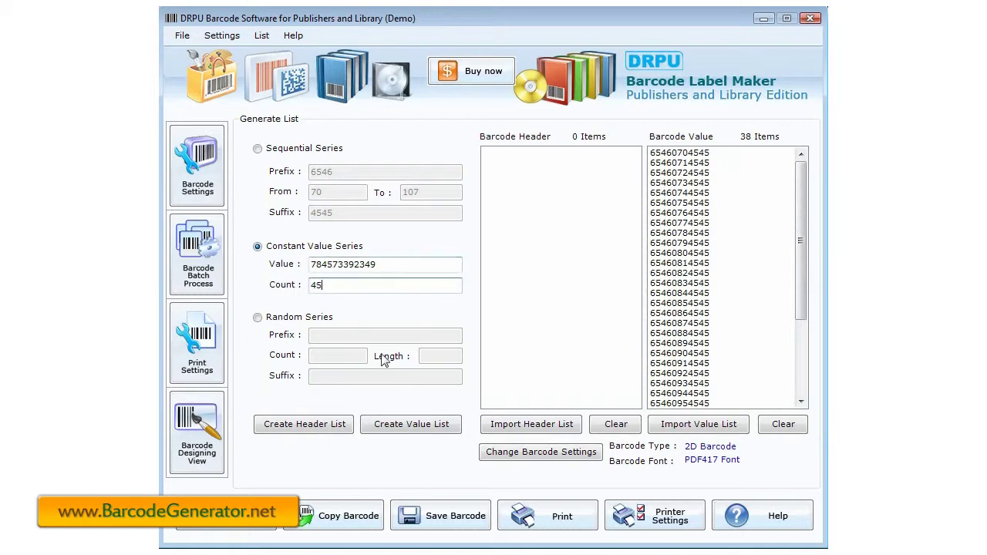
pyautogui.click(409, 432)
pyautogui.moveTo(798, 236); pyautogui.dragTo(797, 198)
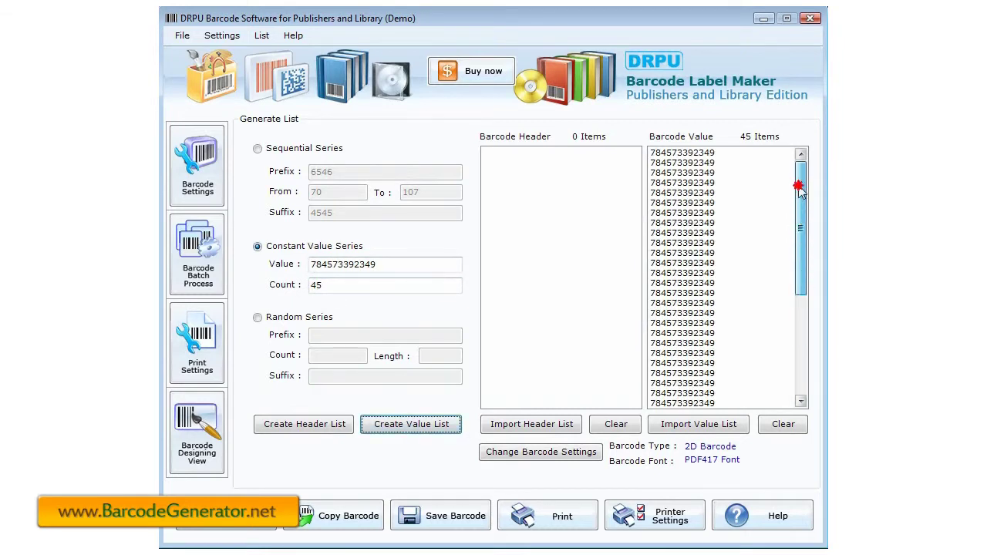
# Step: Generate a random barcode value list with prefix 358, count 45, length 5 and suffix 9767
pyautogui.click(272, 321)
pyautogui.click(312, 340)
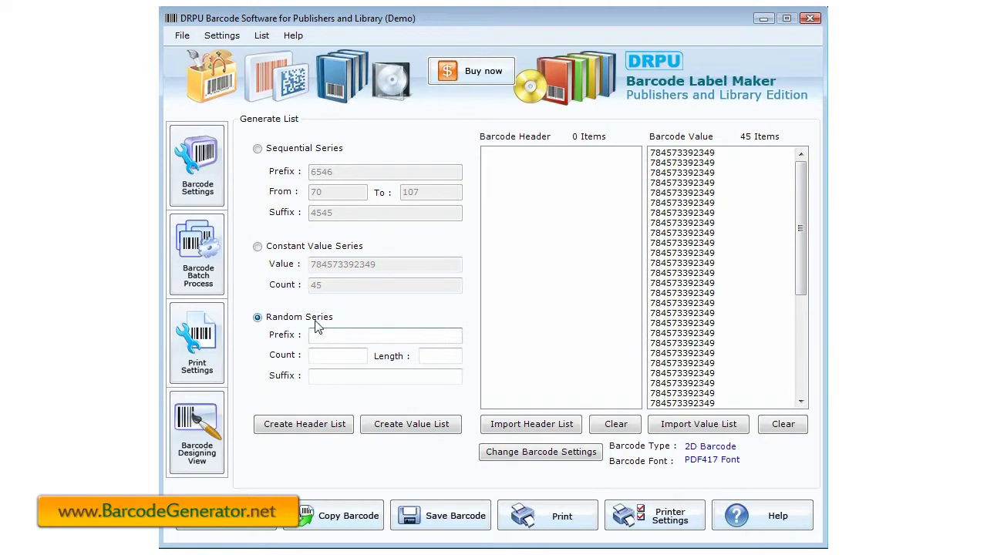
pyautogui.click(345, 379)
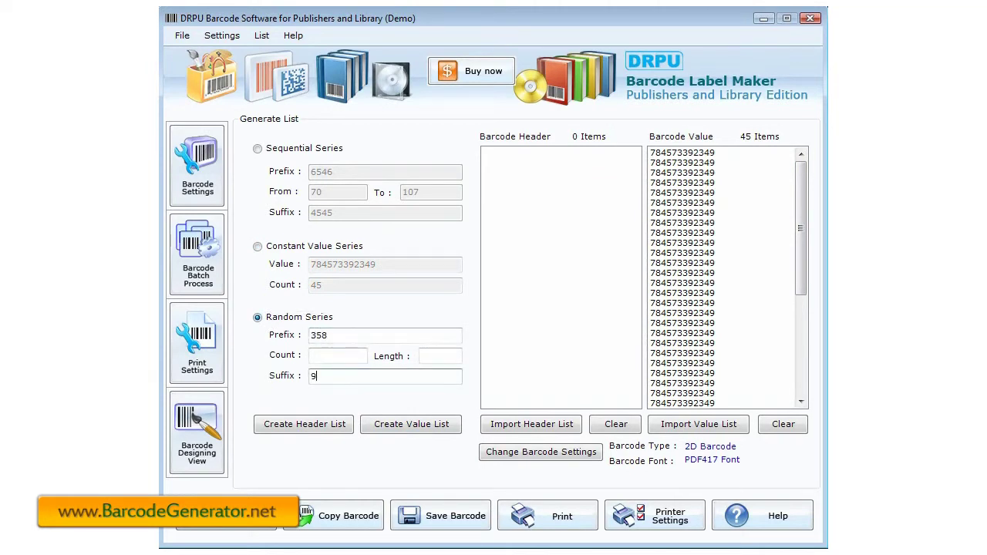
pyautogui.click(321, 357)
pyautogui.click(429, 358)
pyautogui.click(419, 426)
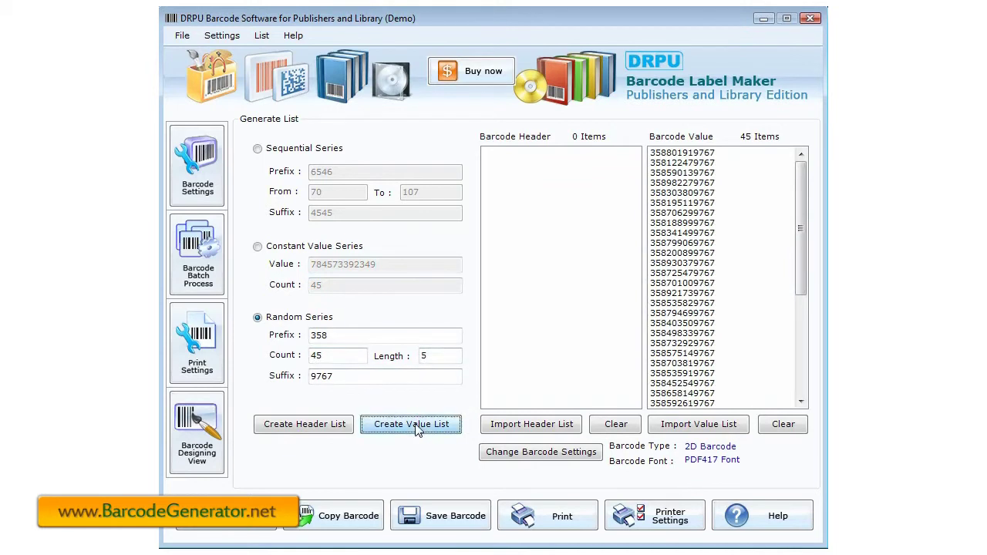
pyautogui.moveTo(802, 257); pyautogui.dragTo(805, 189)
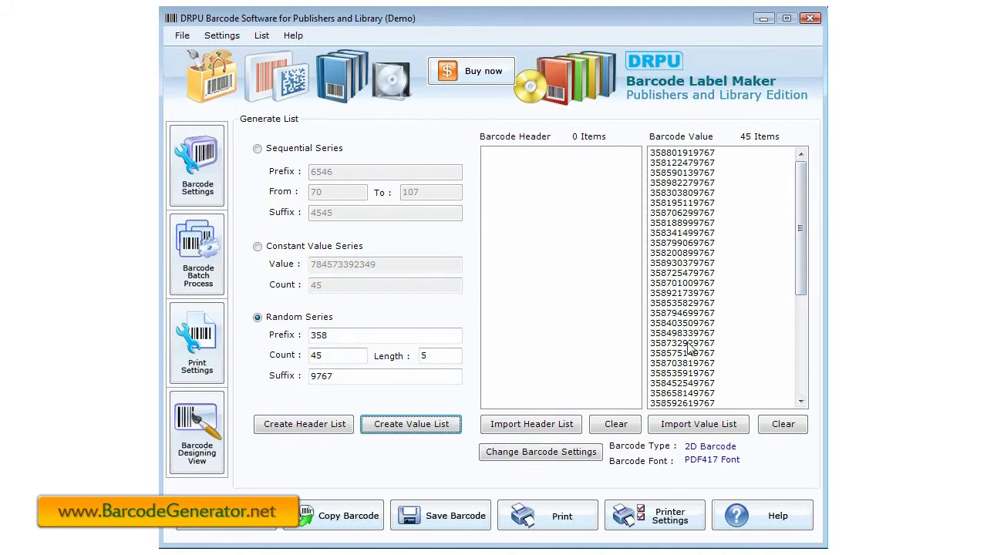
# Step: Set the print layout to 5 columns and 4 rows with automatic center alignment
pyautogui.click(202, 367)
pyautogui.click(428, 177)
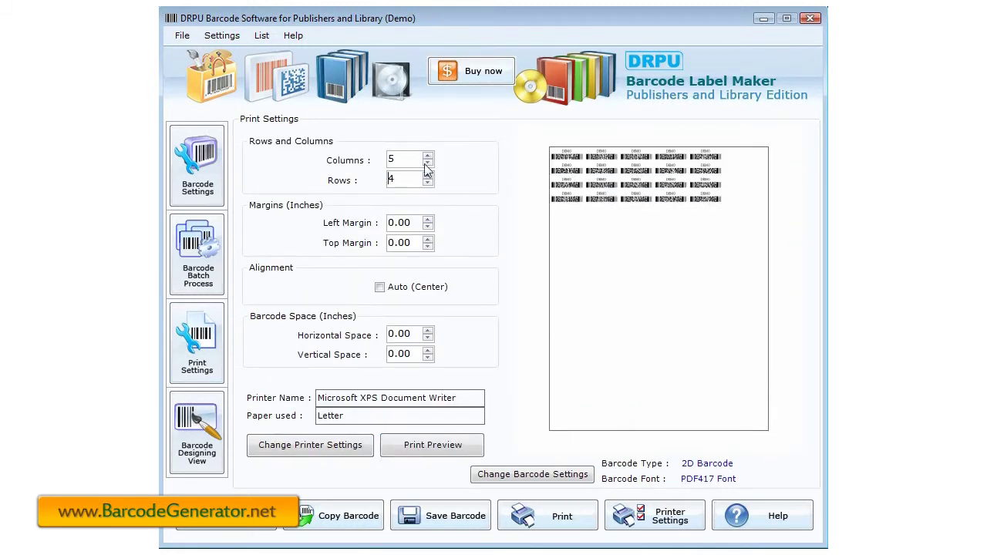
pyautogui.click(380, 287)
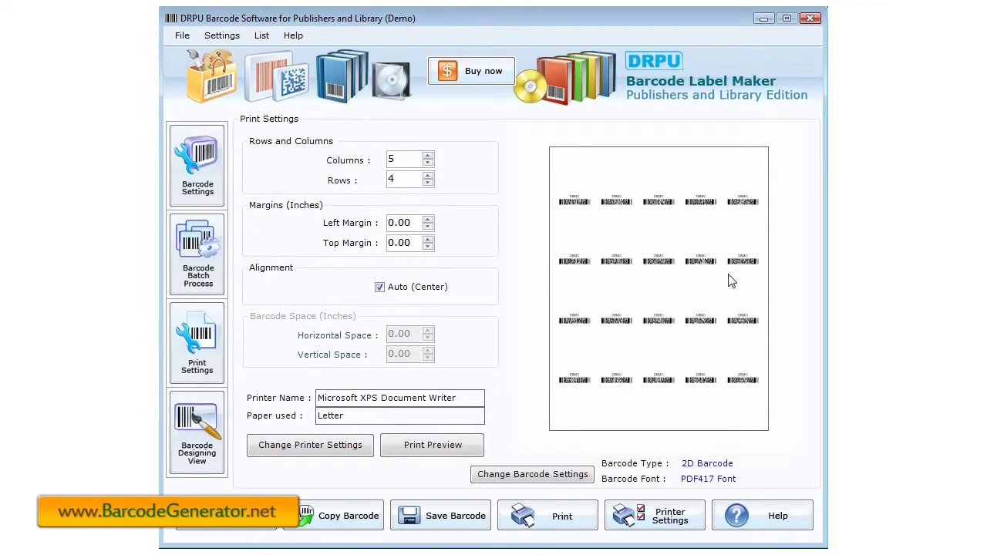
# Step: Inspect the barcode sheet in the print preview at 150% and close the preview
pyautogui.click(439, 455)
pyautogui.click(221, 55)
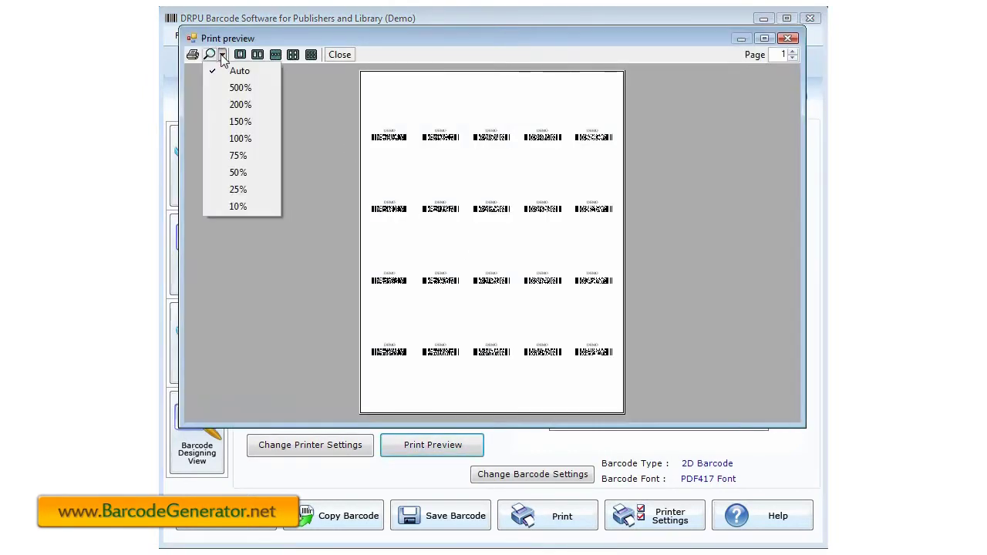
pyautogui.click(239, 122)
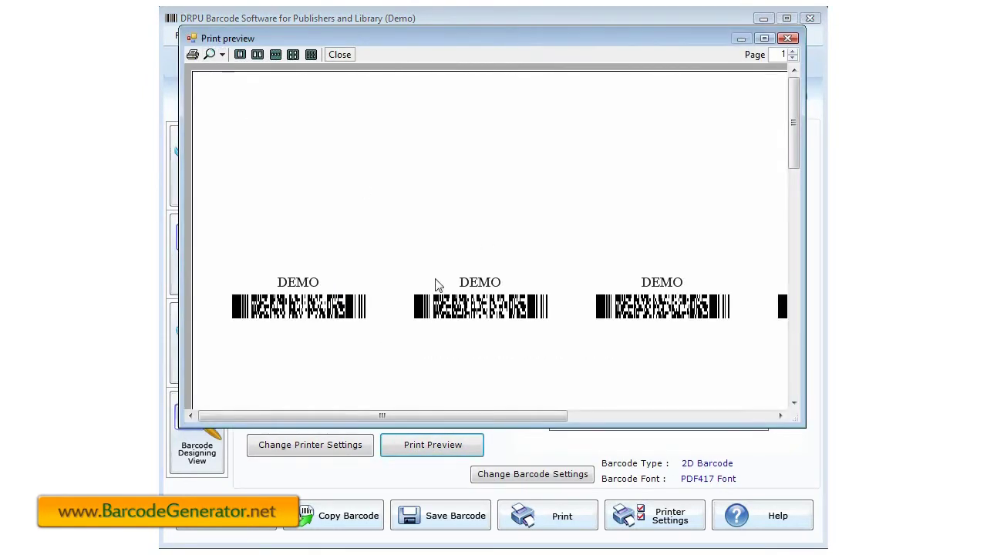
pyautogui.click(790, 38)
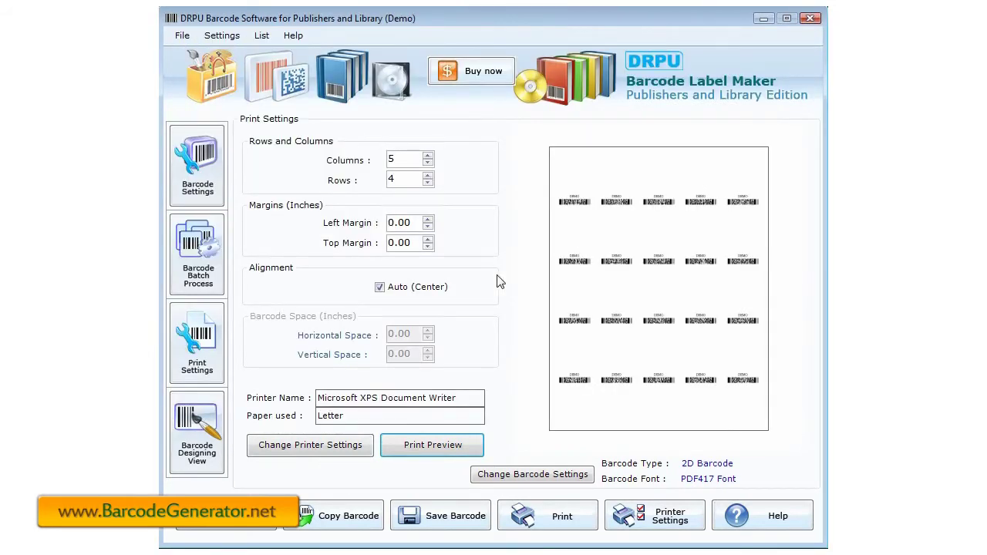
# Step: Switch to the Barcode Designing view and start a new label
pyautogui.click(205, 461)
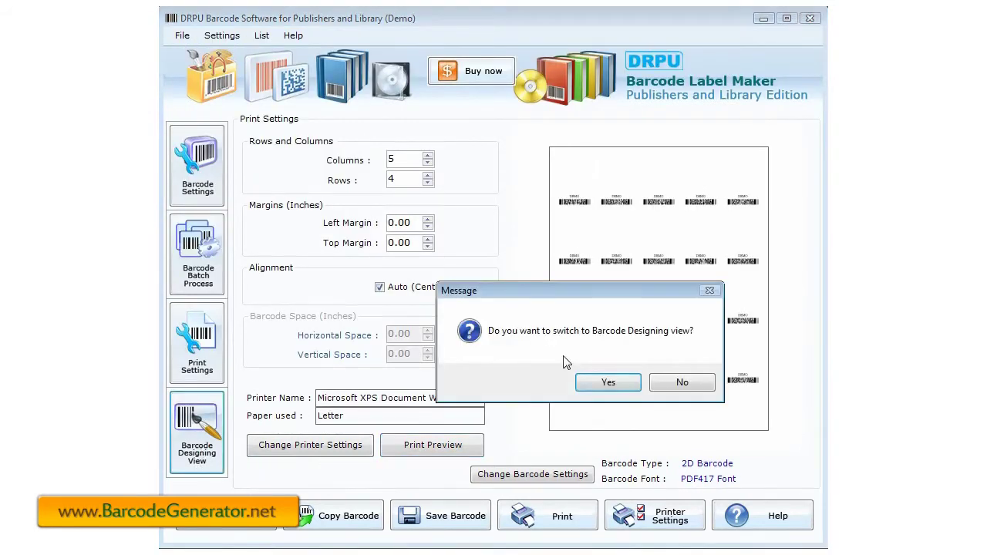
pyautogui.click(608, 382)
pyautogui.click(185, 35)
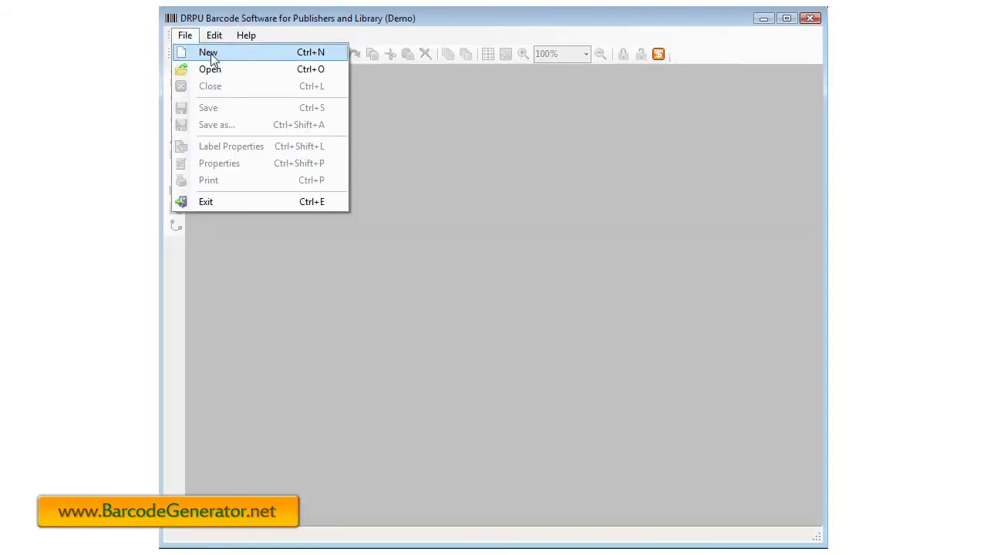
pyautogui.click(223, 57)
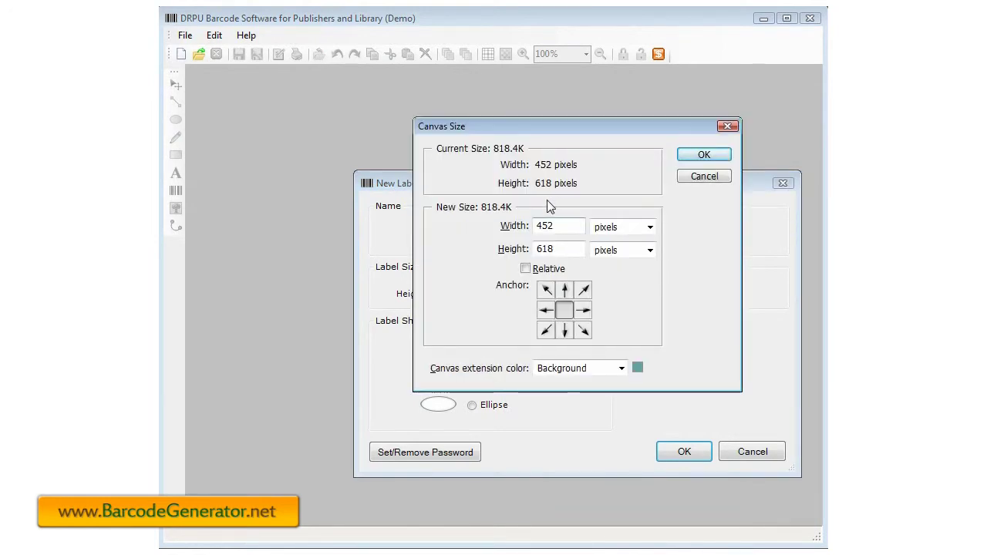
# Step: Check the canvas width and height in a different unit and close the Canvas Size dialog without changes
pyautogui.click(617, 228)
pyautogui.click(615, 291)
pyautogui.doubleClick(564, 226)
pyautogui.doubleClick(568, 247)
pyautogui.click(704, 176)
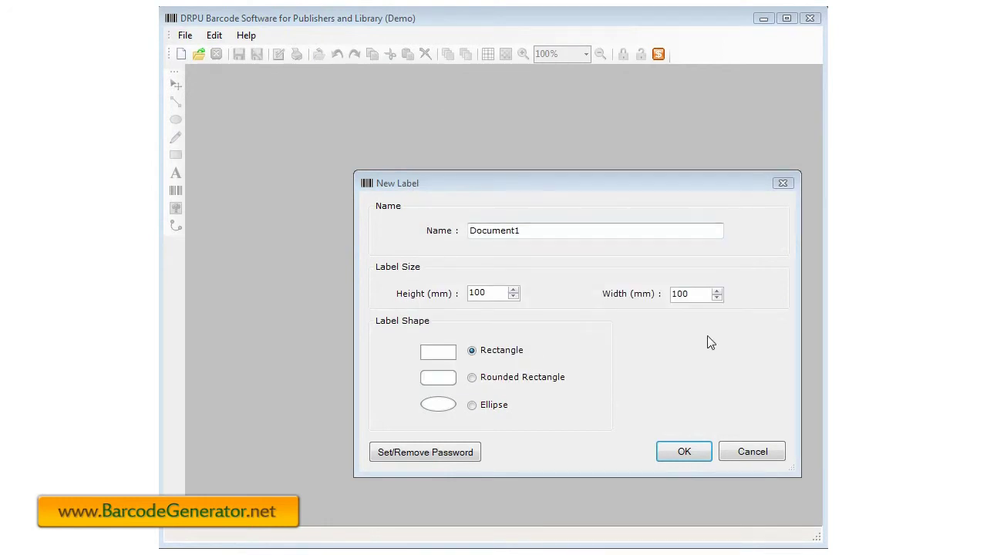
# Step: Set the new label's height to 218 mm, enter its width, and create the rectangular label
pyautogui.doubleClick(488, 294)
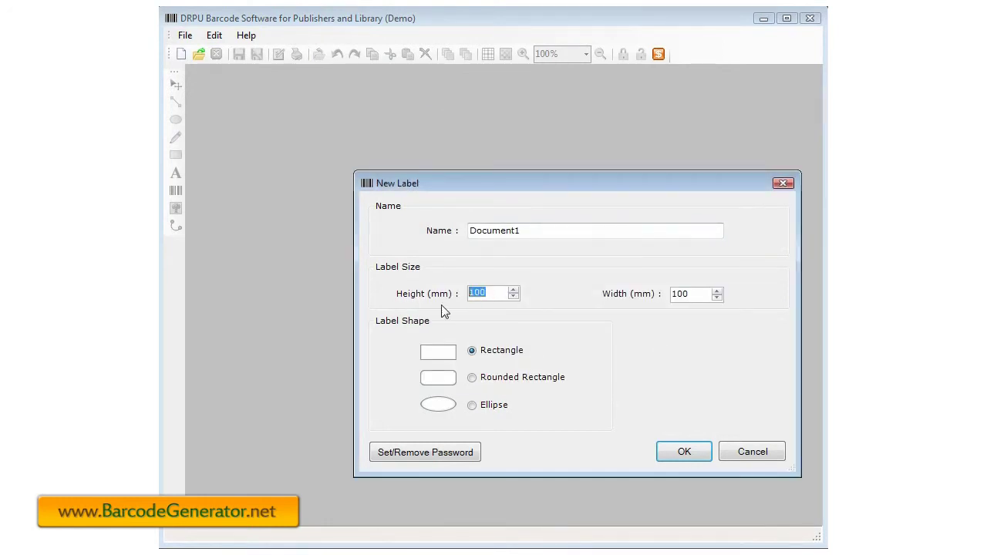
pyautogui.write('218')
pyautogui.press('Tab')
pyautogui.write('1')
pyautogui.click(682, 452)
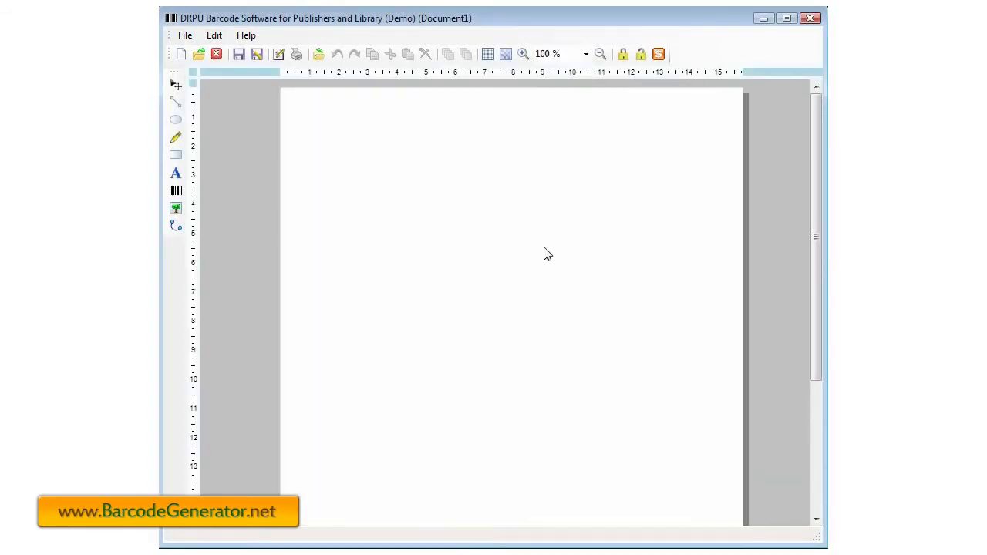
# Step: Insert the image "book cover.jpg" on the label, sized to cover the whole page
pyautogui.click(571, 54)
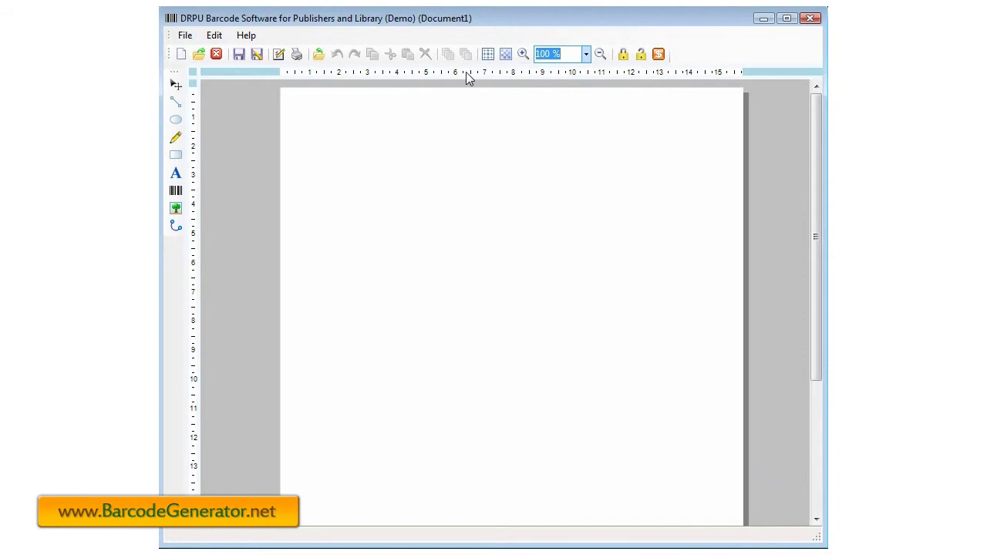
pyautogui.write('80')
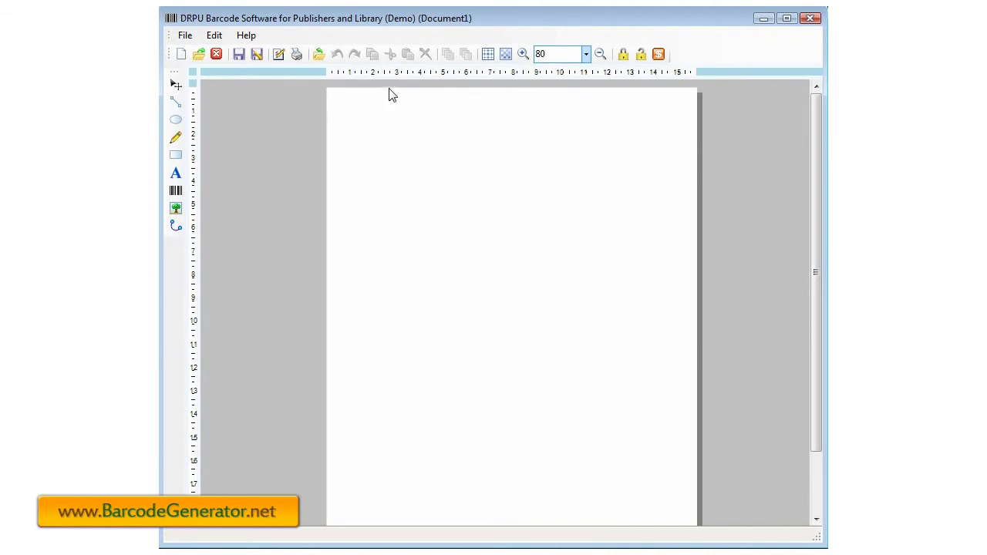
pyautogui.press('BackSpace')
pyautogui.press('BackSpace')
pyautogui.write('50')
pyautogui.press('Return')
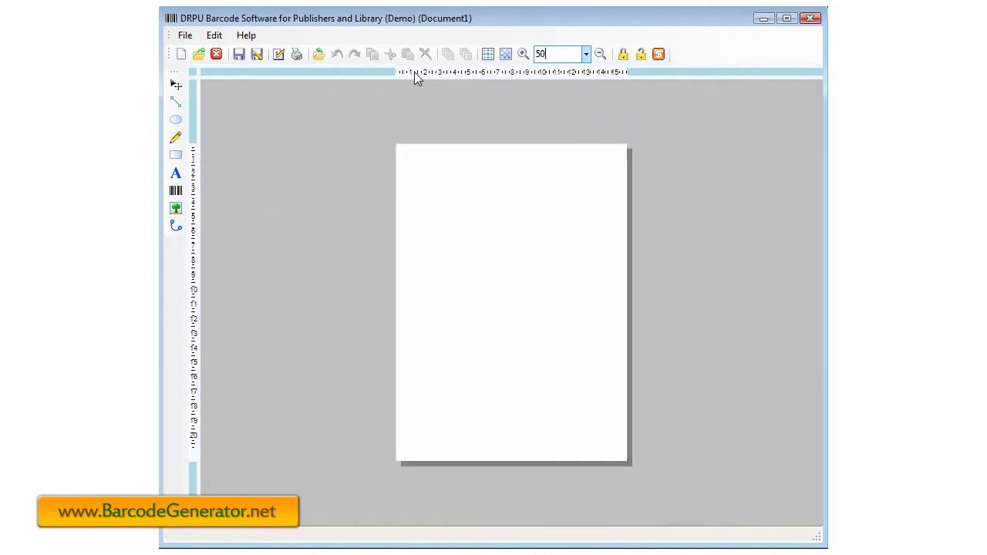
pyautogui.click(178, 208)
pyautogui.scroll(-1, 646, 149)
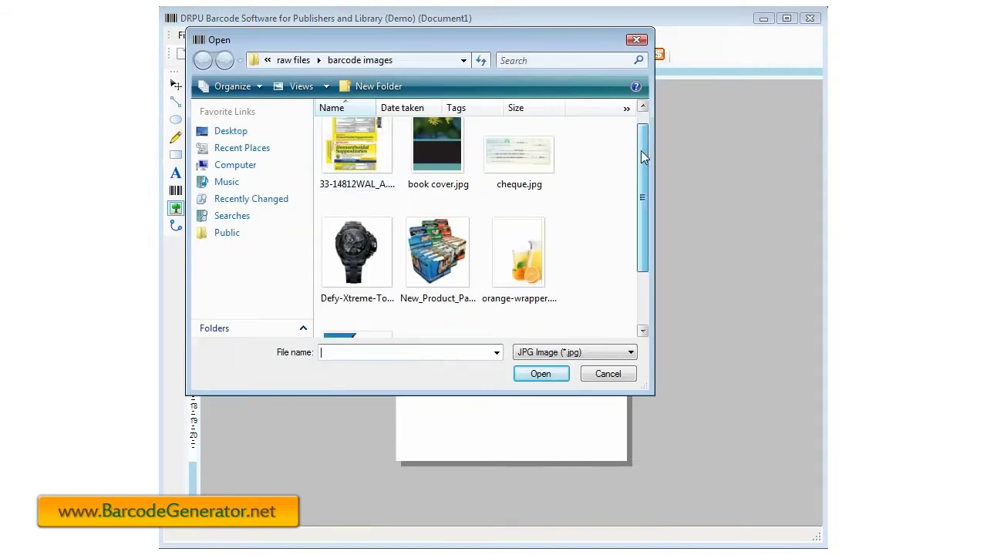
pyautogui.click(438, 143)
pyautogui.click(538, 374)
pyautogui.moveTo(396, 145); pyautogui.dragTo(628, 459)
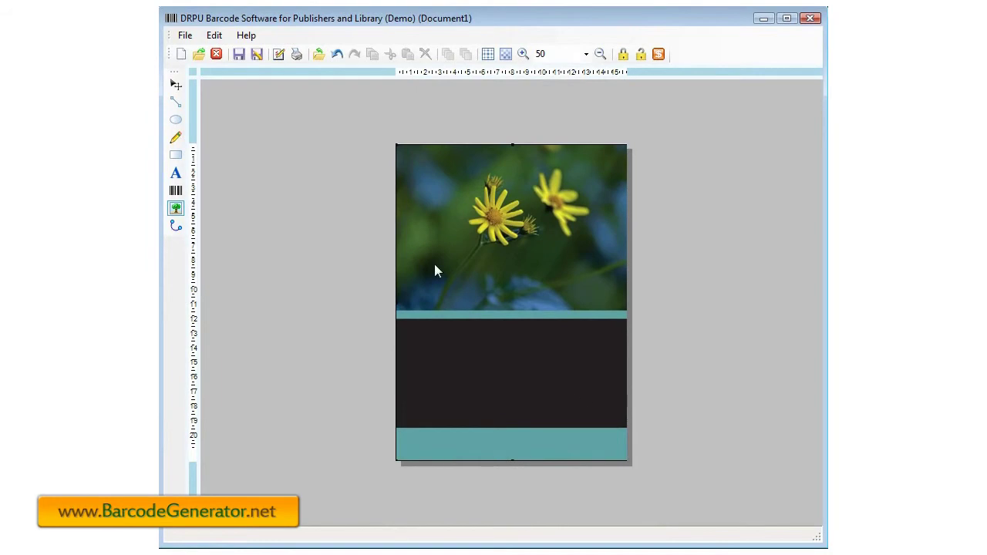
# Step: Add the text "learn by doing : less theory, more results" on the narrow teal strip below the flower photo
pyautogui.click(176, 173)
pyautogui.click(541, 54)
pyautogui.write('80')
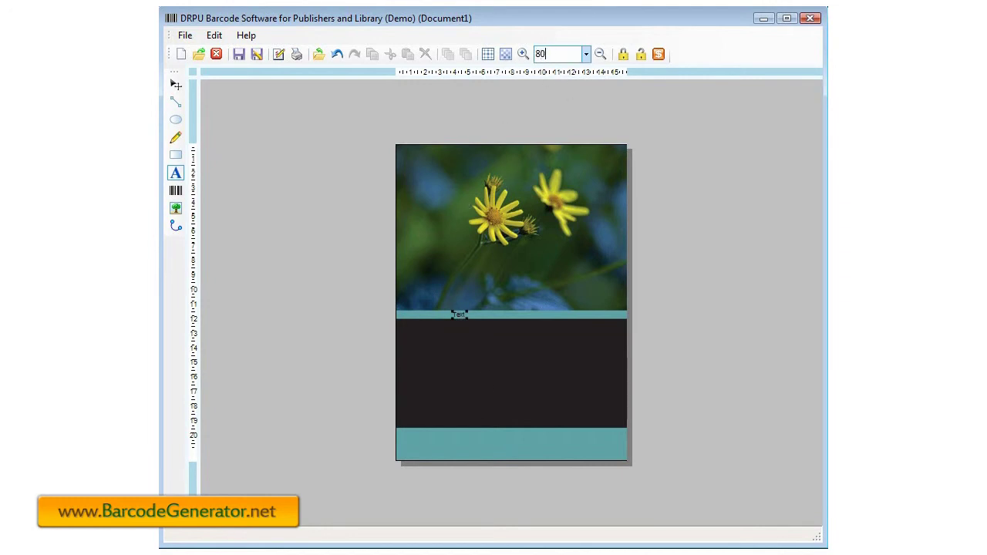
pyautogui.press('Return')
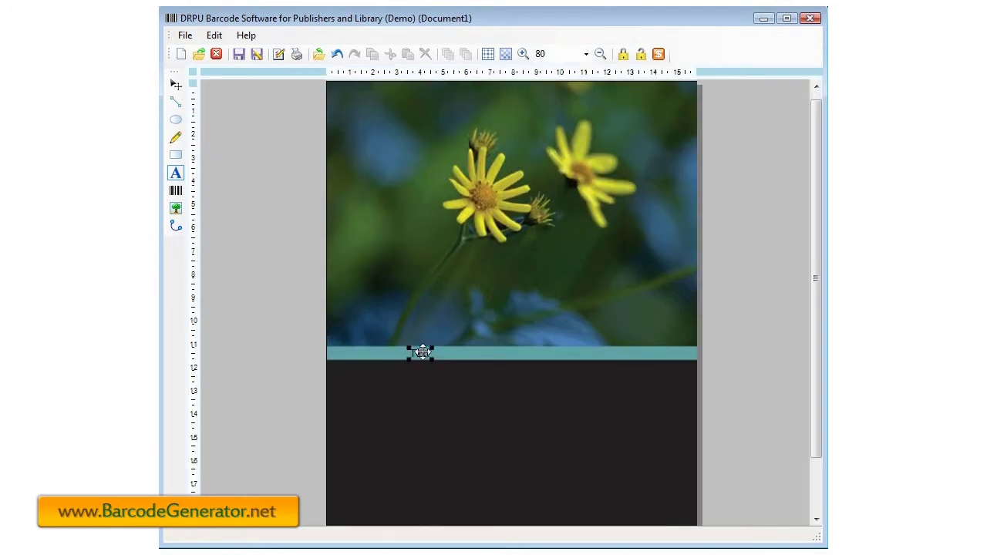
pyautogui.doubleClick(422, 353)
pyautogui.moveTo(478, 277); pyautogui.dragTo(348, 298)
pyautogui.write('learn by doing : less theory, more results')
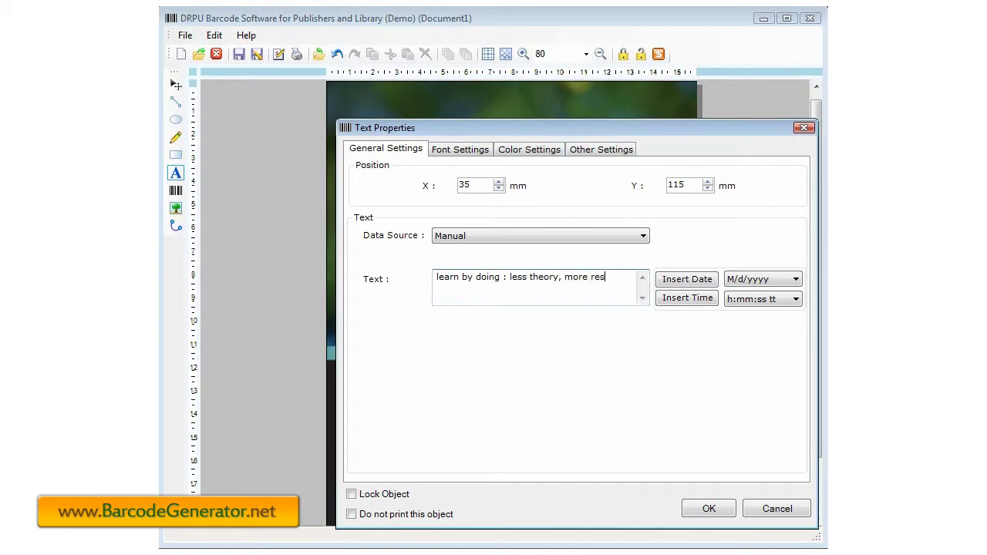
pyautogui.click(707, 510)
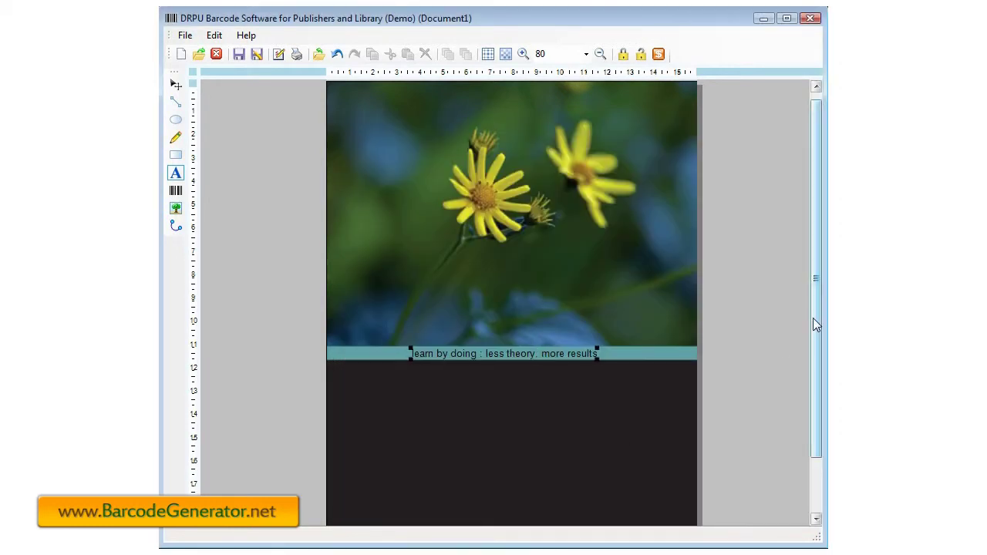
# Step: Place a new text object at the upper left of the black area and set its font to Bold, size 36
pyautogui.moveTo(813, 326); pyautogui.dragTo(816, 379)
pyautogui.click(182, 174)
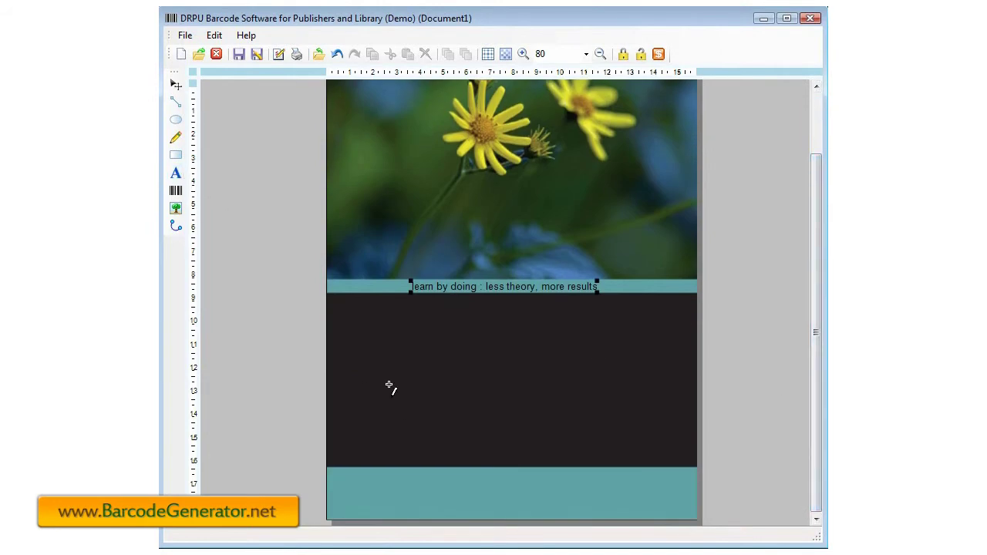
pyautogui.click(344, 308)
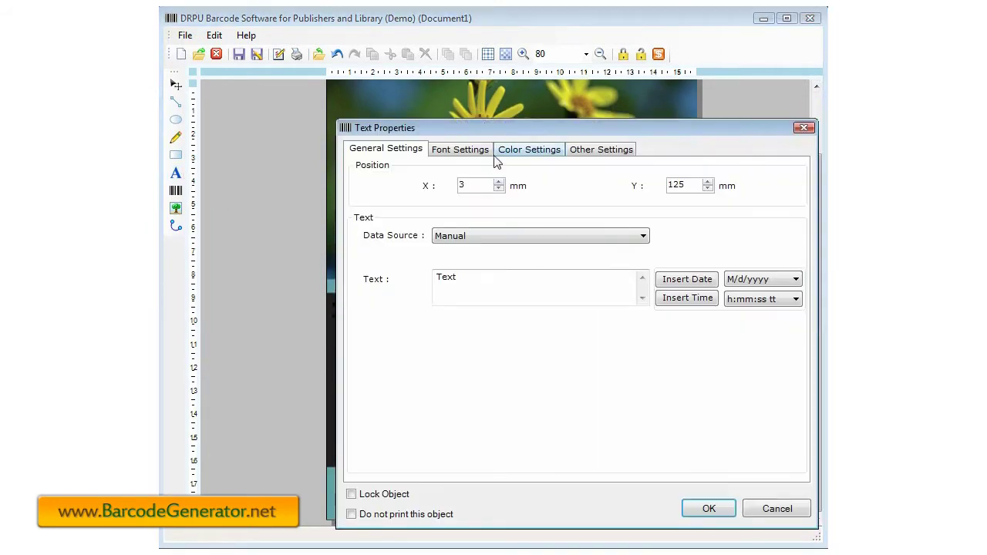
pyautogui.click(458, 150)
pyautogui.click(568, 238)
pyautogui.moveTo(752, 243); pyautogui.dragTo(754, 270)
pyautogui.click(668, 267)
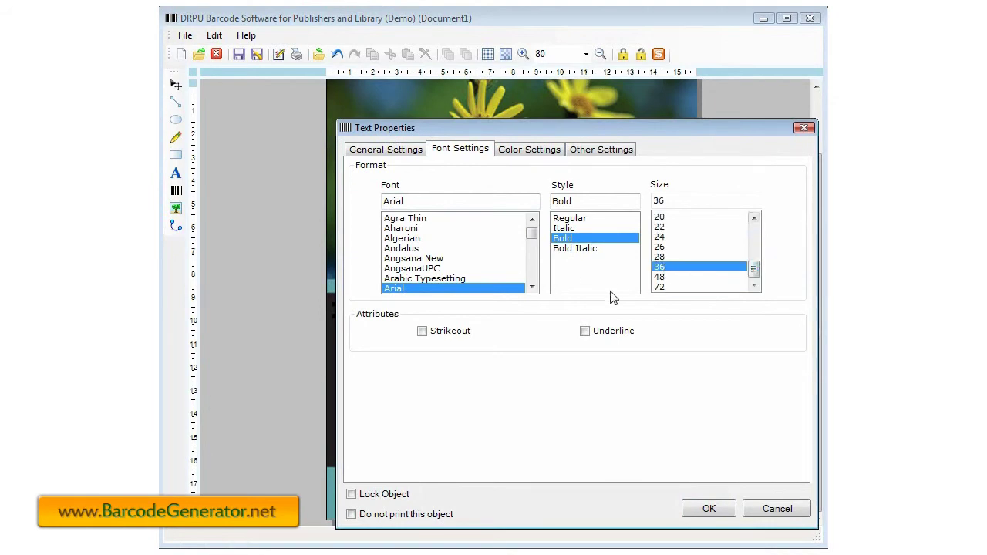
# Step: Change the new object's text to "WordPress Plugin" and set its solid fore color to white
pyautogui.click(400, 150)
pyautogui.moveTo(516, 298); pyautogui.dragTo(375, 262)
pyautogui.write('WordPress')
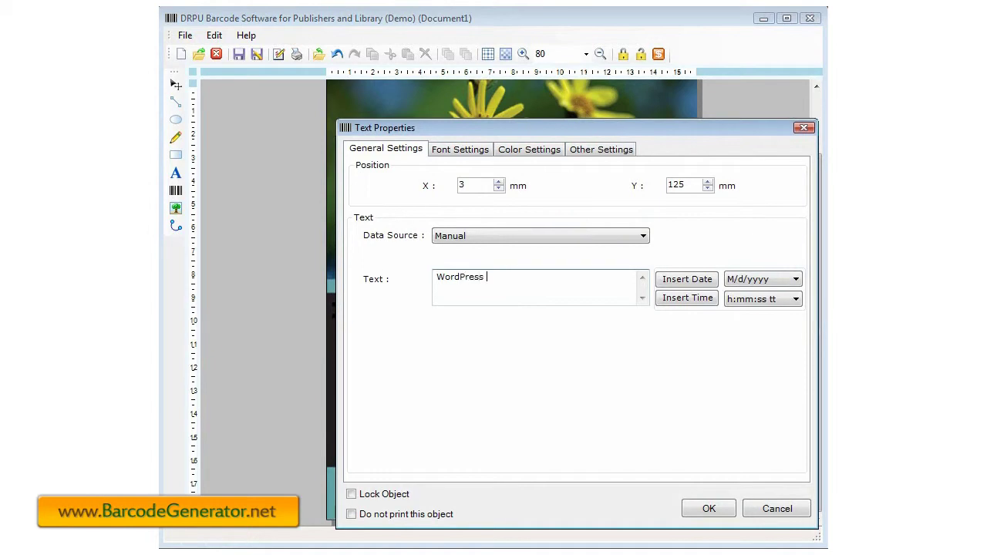
pyautogui.click(529, 150)
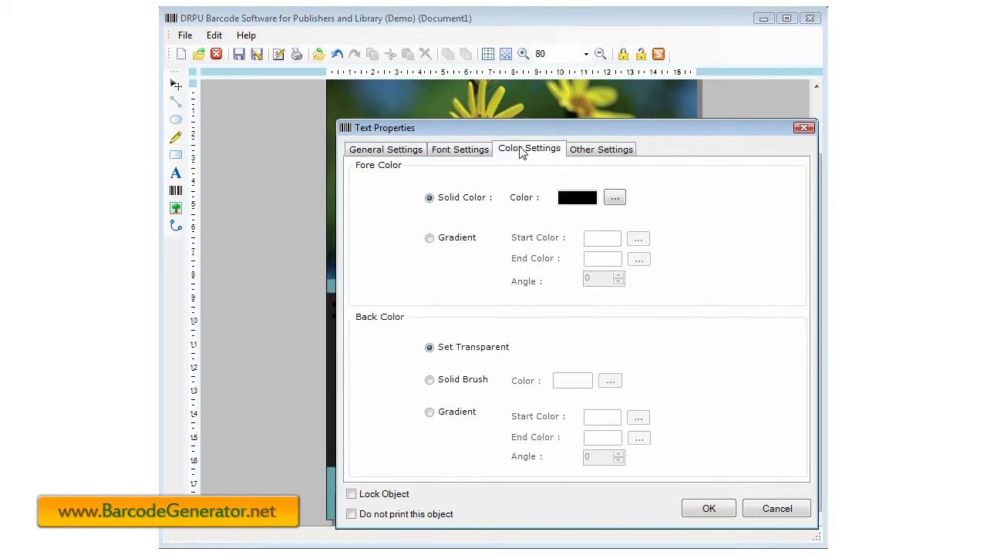
pyautogui.click(609, 199)
pyautogui.click(644, 258)
pyautogui.click(529, 358)
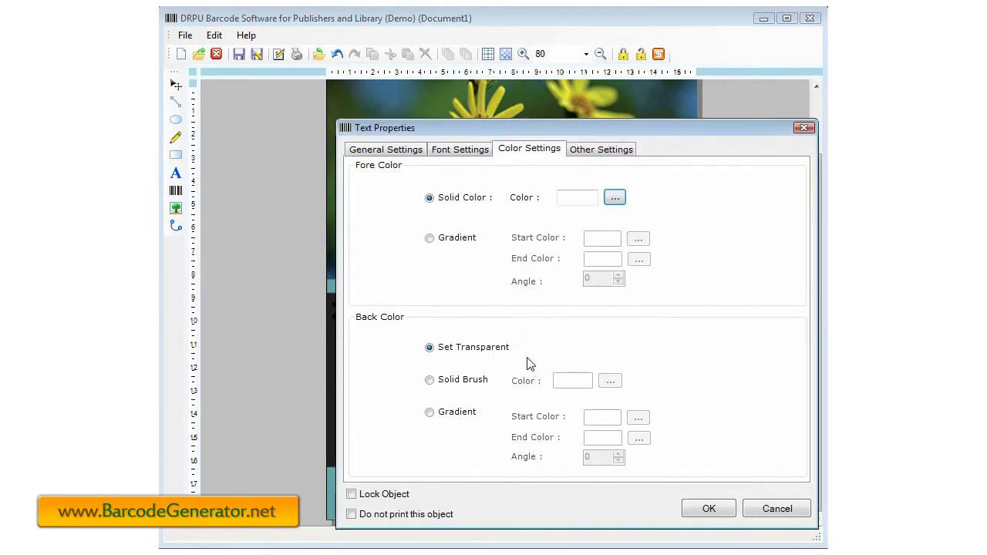
pyautogui.click(451, 150)
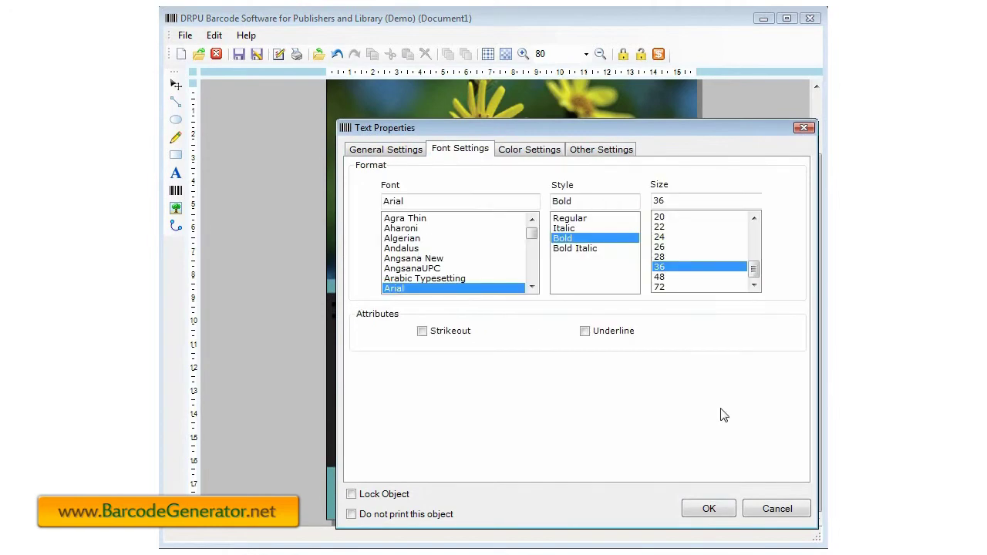
pyautogui.click(709, 512)
# Step: Set the font size of the "WordPress Plugin" title to 45
pyautogui.click(557, 385)
pyautogui.doubleClick(552, 380)
pyautogui.click(528, 149)
pyautogui.click(485, 149)
pyautogui.click(683, 202)
pyautogui.write('45')
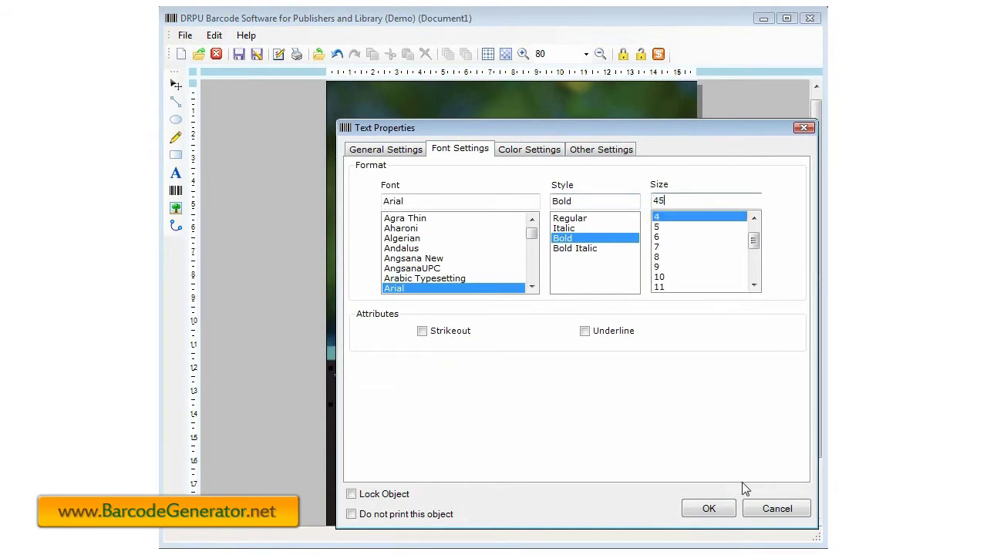
pyautogui.click(722, 506)
# Step: Add a text object below the "WordPress Plugin" title with the text "Developement"
pyautogui.scroll(-3, 581, 390)
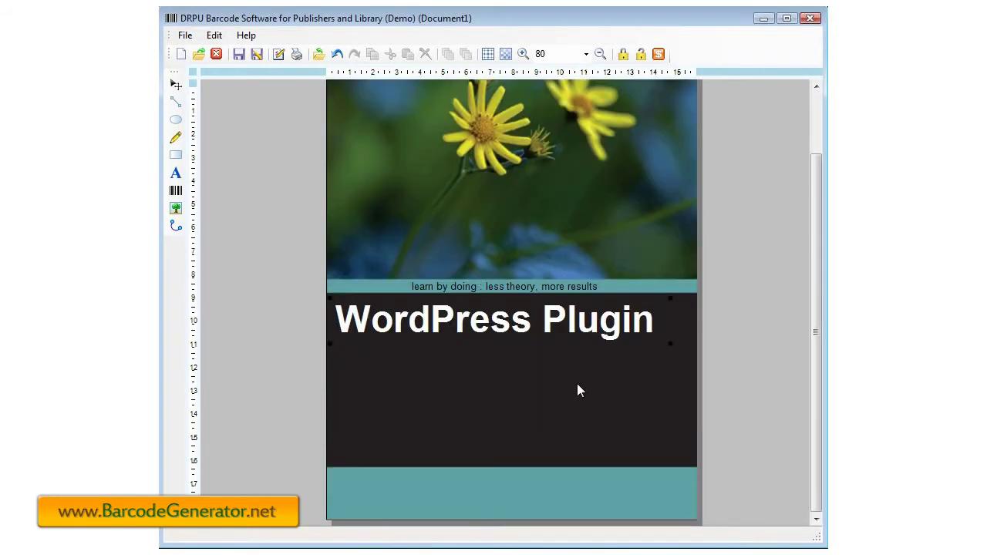
pyautogui.click(175, 174)
pyautogui.click(352, 346)
pyautogui.write('D')
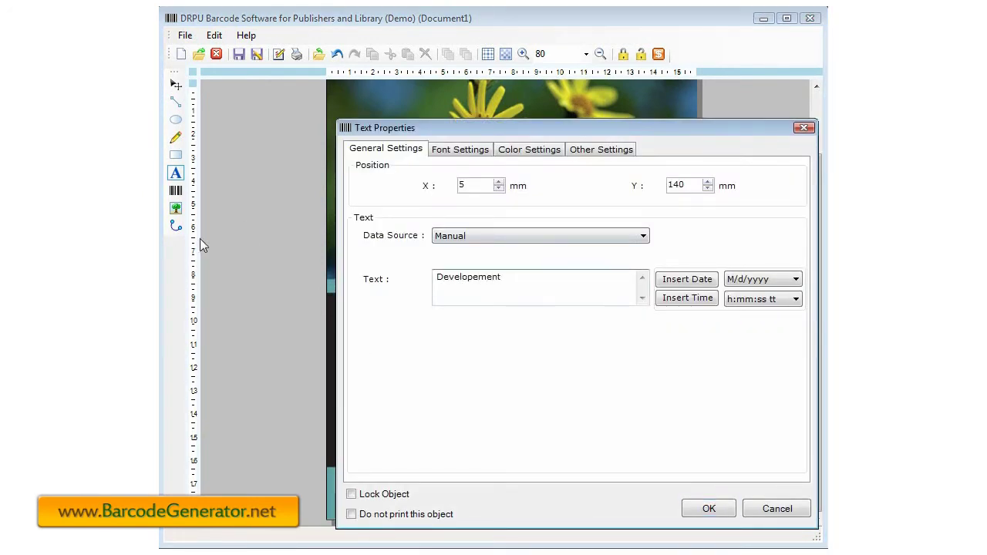
pyautogui.write('evelopement')
# Step: Set the solid fore color of the "Developement" text to white
pyautogui.click(549, 151)
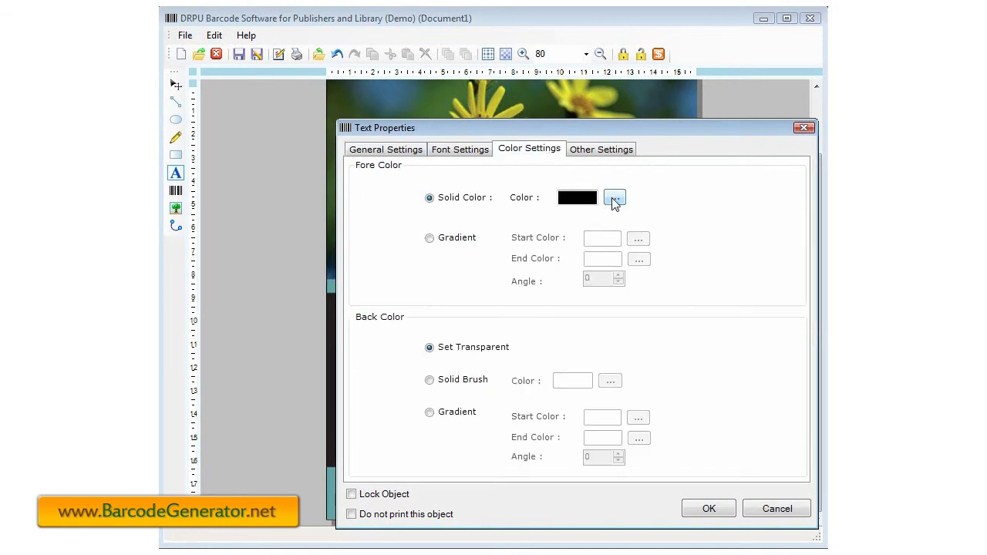
pyautogui.click(612, 199)
pyautogui.click(643, 257)
pyautogui.click(536, 363)
# Step: Set the "Developement" text to Bold, size 30, and position it directly beneath the title
pyautogui.click(463, 152)
pyautogui.click(679, 207)
pyautogui.write('30')
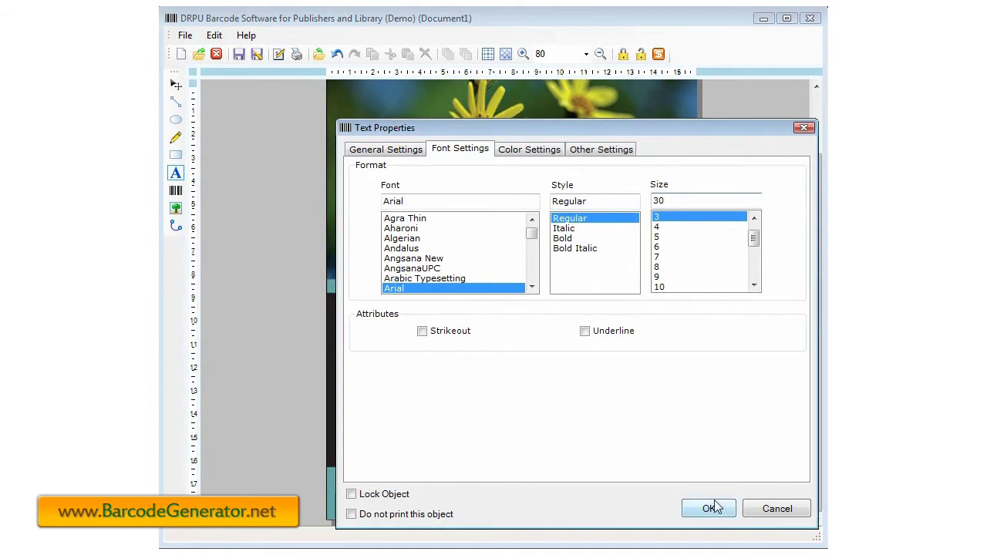
pyautogui.click(565, 239)
pyautogui.click(694, 508)
pyautogui.moveTo(466, 418); pyautogui.dragTo(455, 411)
# Step: Place another text object below "Developement" and give it a Bold style and a larger font size
pyautogui.moveTo(815, 281); pyautogui.dragTo(816, 338)
pyautogui.click(176, 173)
pyautogui.moveTo(358, 376); pyautogui.dragTo(341, 371)
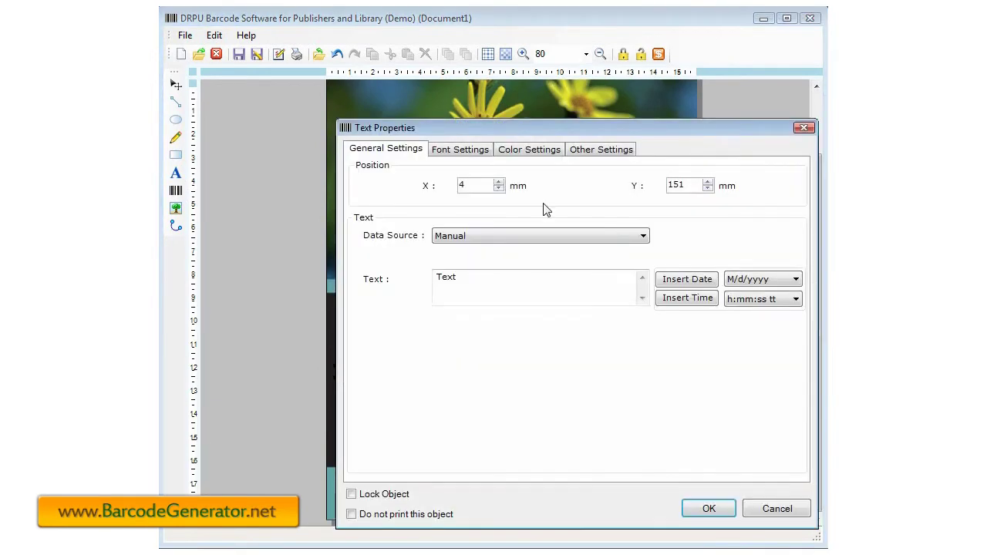
pyautogui.click(460, 149)
pyautogui.click(564, 238)
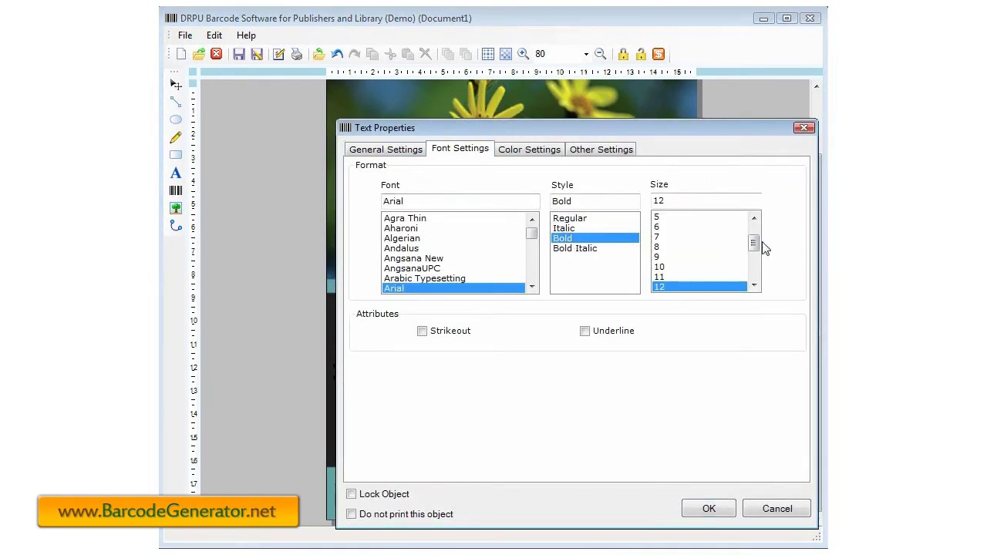
pyautogui.moveTo(754, 245); pyautogui.dragTo(754, 254)
pyautogui.click(668, 277)
# Step: Change its text to "Build powerful, interactive plugins for your" and set its solid fore color to blue
pyautogui.click(406, 152)
pyautogui.doubleClick(453, 276)
pyautogui.write('Build powerful, interactive plugins for your')
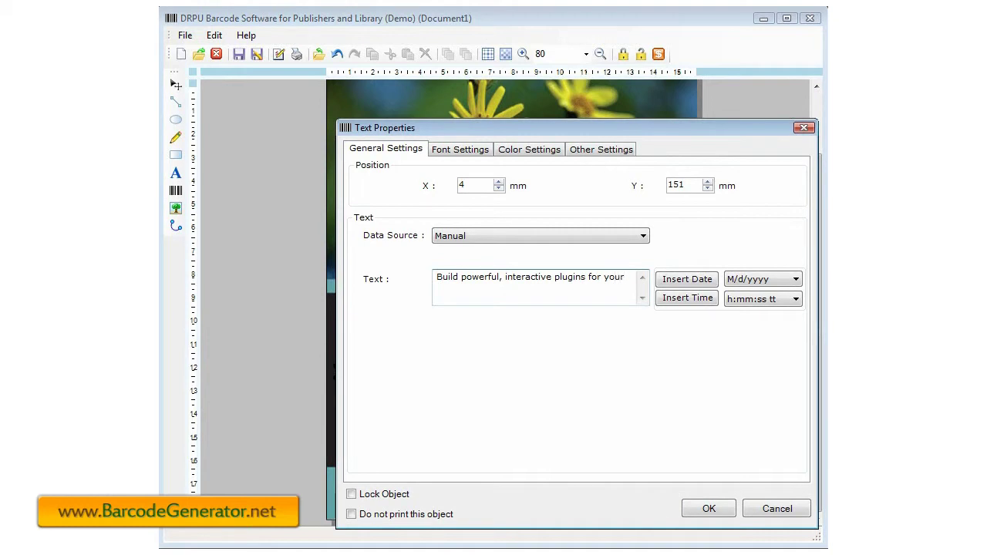
pyautogui.click(610, 199)
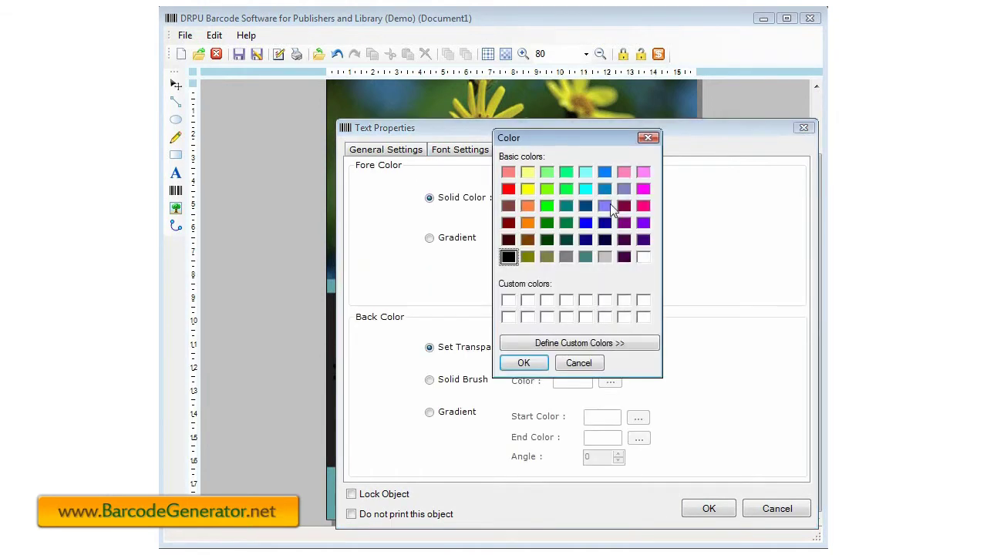
pyautogui.click(605, 188)
pyautogui.click(524, 362)
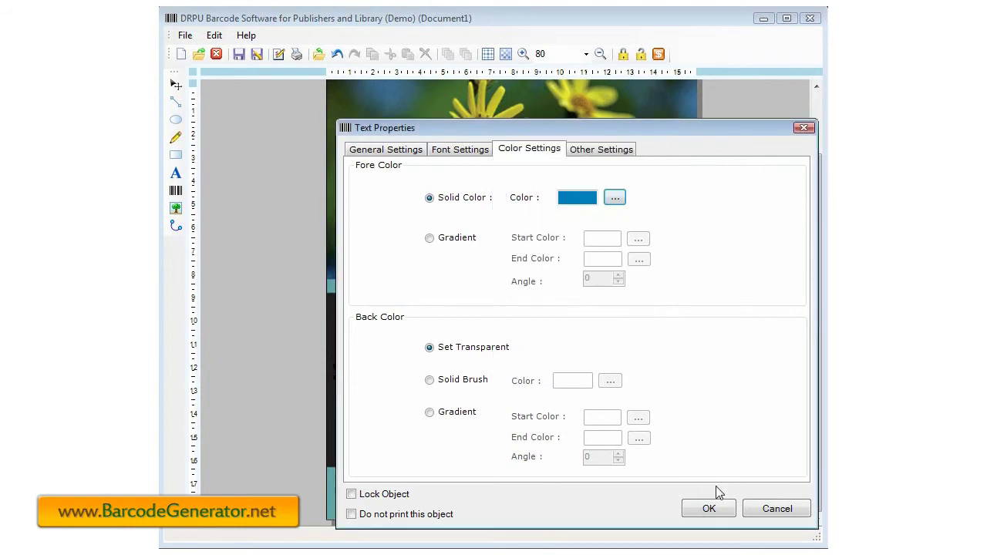
pyautogui.click(709, 508)
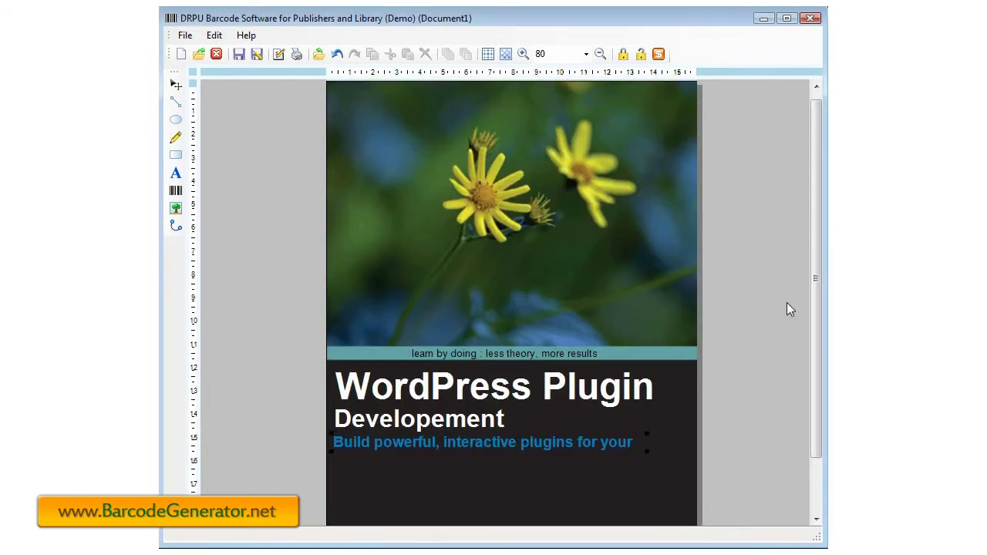
# Step: Check the font settings of the blue "Build powerful" line and close its properties without changes
pyautogui.moveTo(820, 271); pyautogui.dragTo(818, 316)
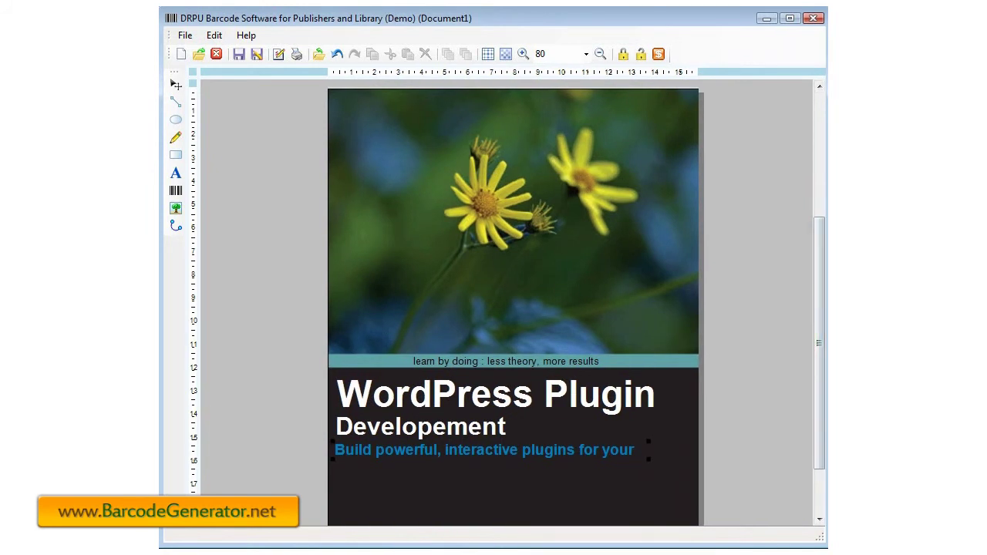
pyautogui.scroll(-1, 747, 407)
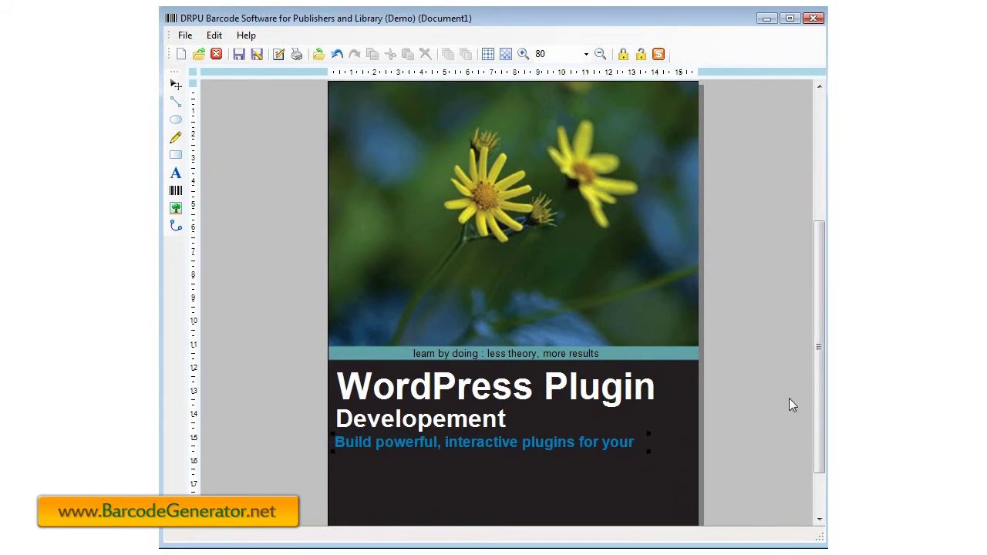
pyautogui.click(566, 446)
pyautogui.scroll(-3, 529, 420)
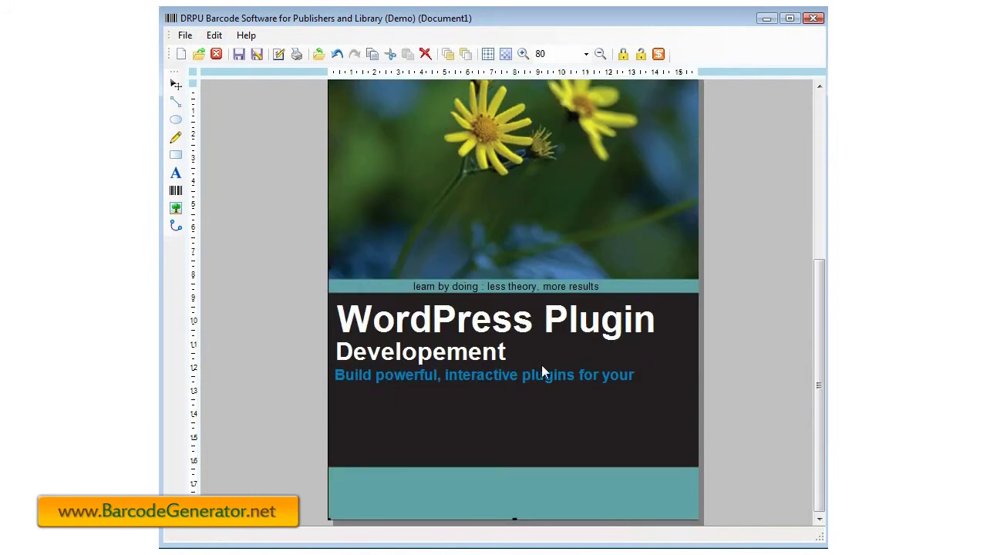
pyautogui.click(418, 378)
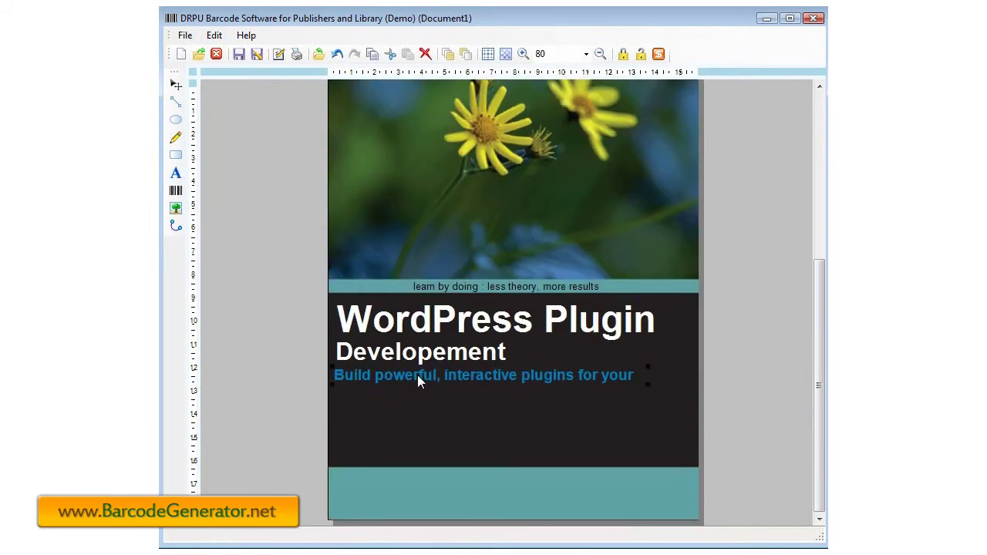
pyautogui.doubleClick(414, 378)
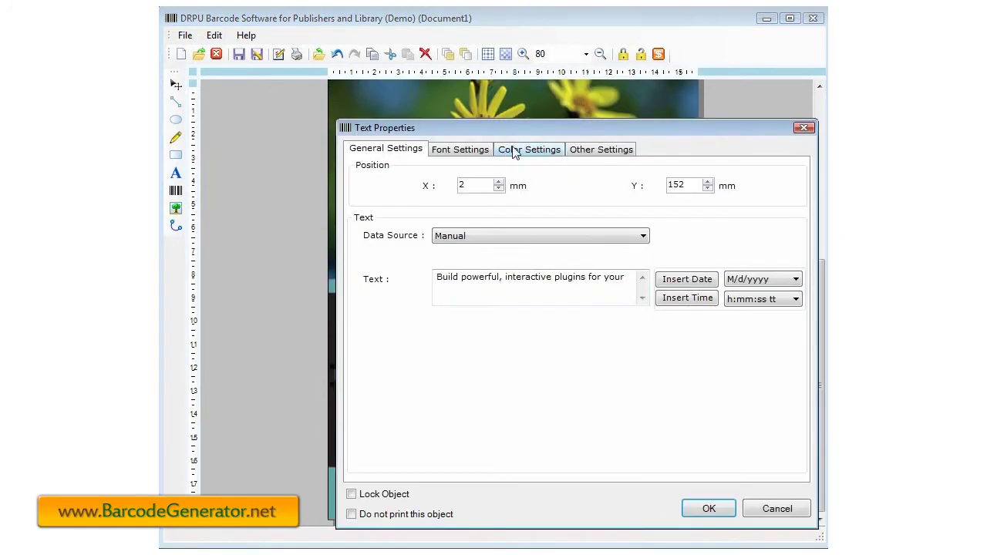
pyautogui.click(466, 152)
pyautogui.click(804, 127)
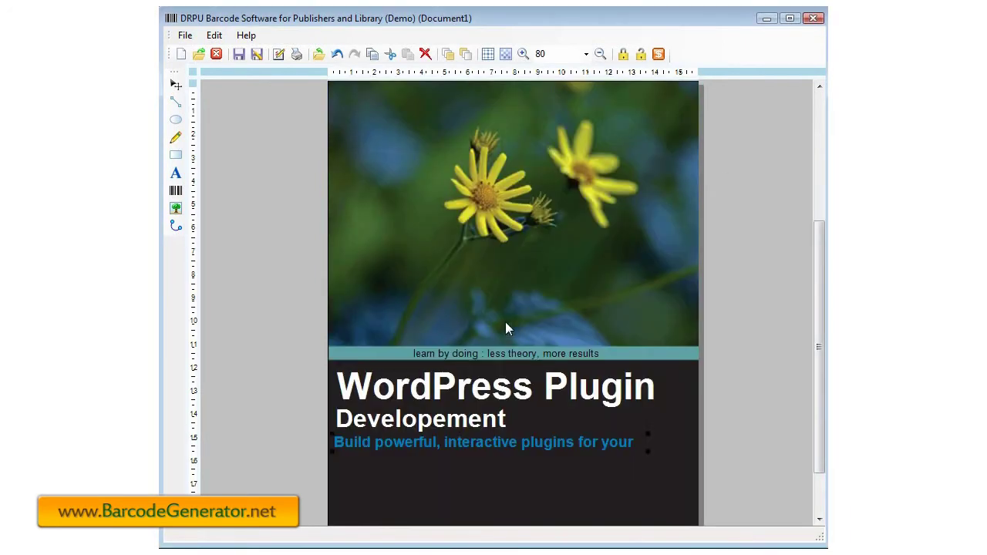
# Step: Add a text object below the blue line with the text "blog and to share online"
pyautogui.click(176, 173)
pyautogui.click(357, 478)
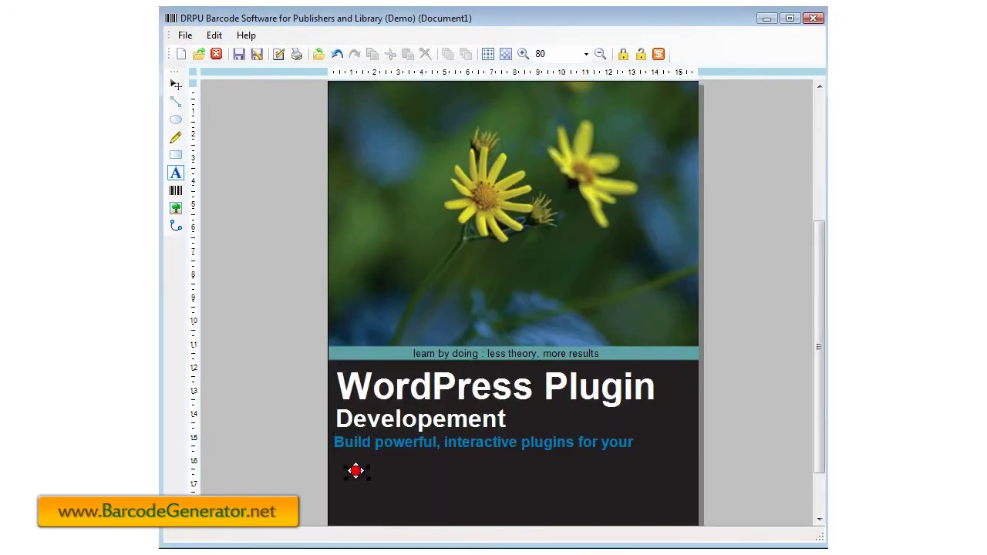
pyautogui.doubleClick(348, 465)
pyautogui.doubleClick(442, 277)
pyautogui.write('blog and to share online')
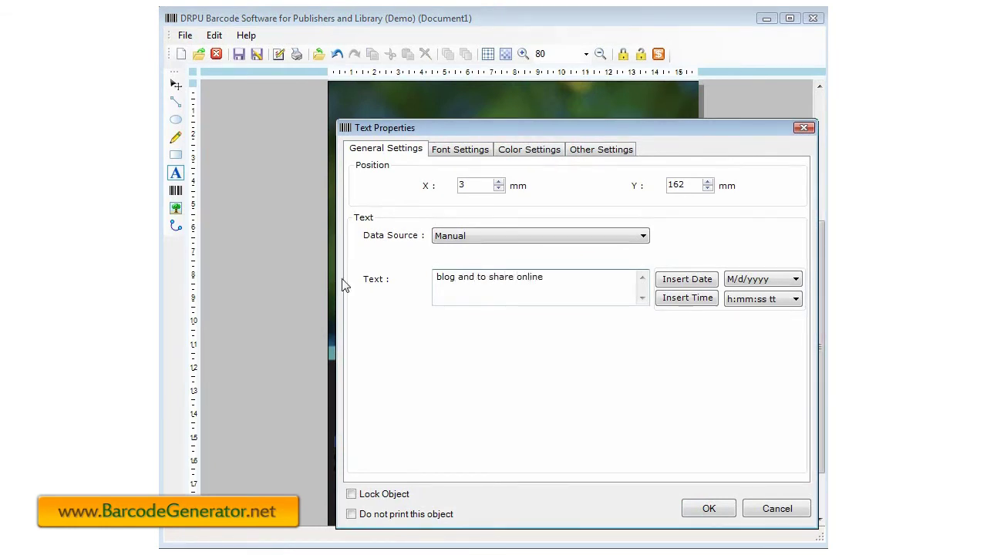
# Step: Set the font of the "blog and to share online" text to Bold, size 18
pyautogui.click(461, 150)
pyautogui.click(662, 287)
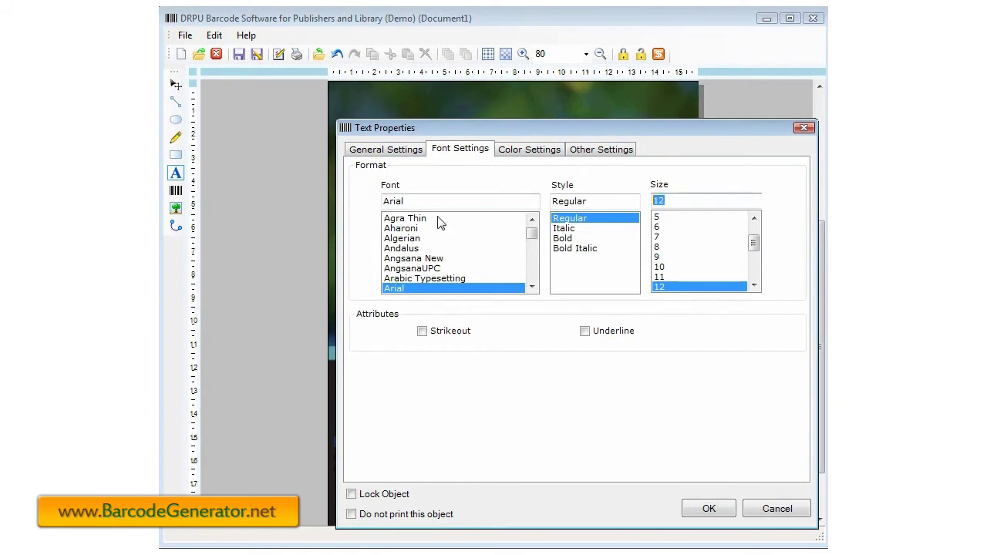
pyautogui.write('18')
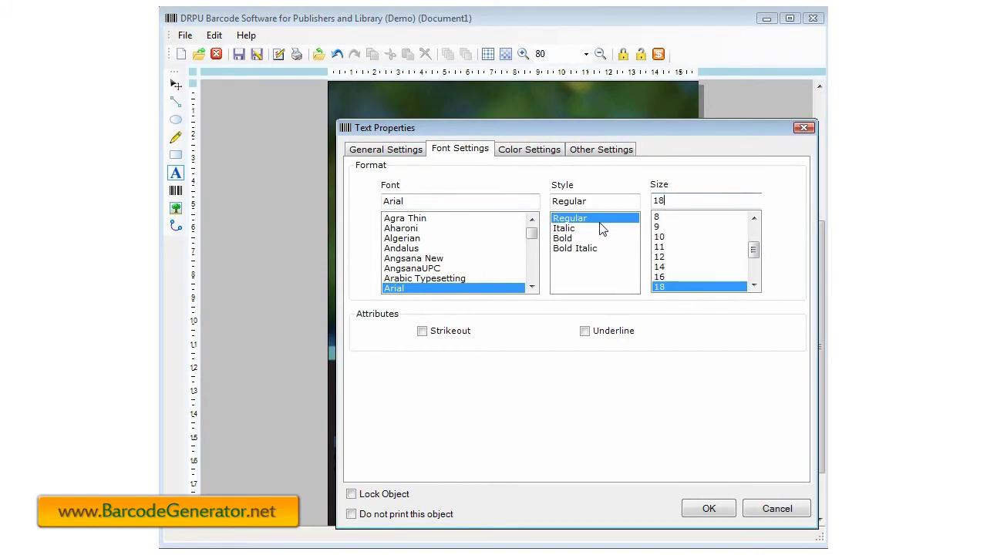
pyautogui.click(564, 239)
# Step: Set the "blog and to share online" text's solid fore color to the same blue as the line above
pyautogui.click(529, 150)
pyautogui.click(611, 198)
pyautogui.click(605, 189)
pyautogui.click(524, 362)
pyautogui.click(709, 509)
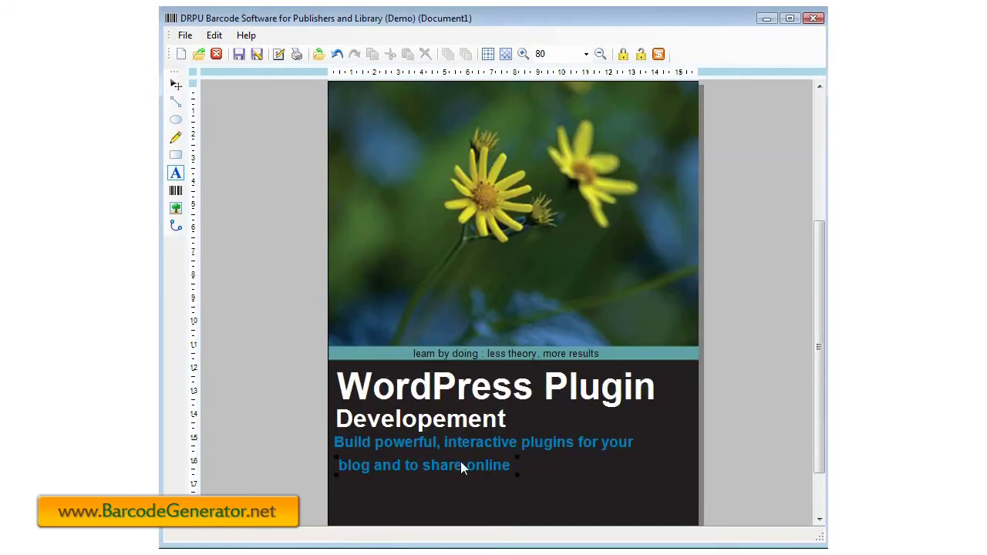
# Step: Add a text object in the lower part of the black area with the text "Beginner's Guide"
pyautogui.click(176, 173)
pyautogui.click(473, 497)
pyautogui.scroll(-2, 580, 443)
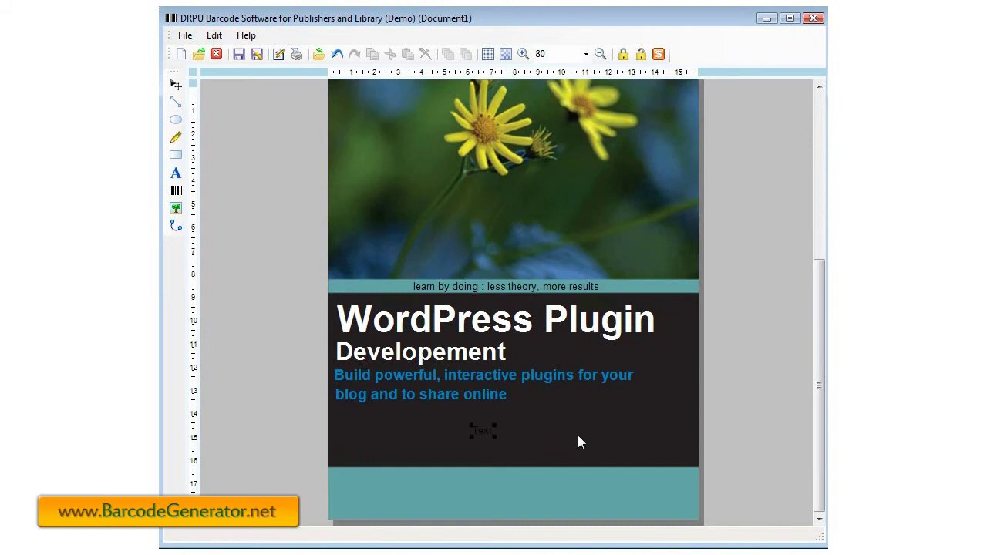
pyautogui.doubleClick(486, 426)
pyautogui.write("Beginner's Guide")
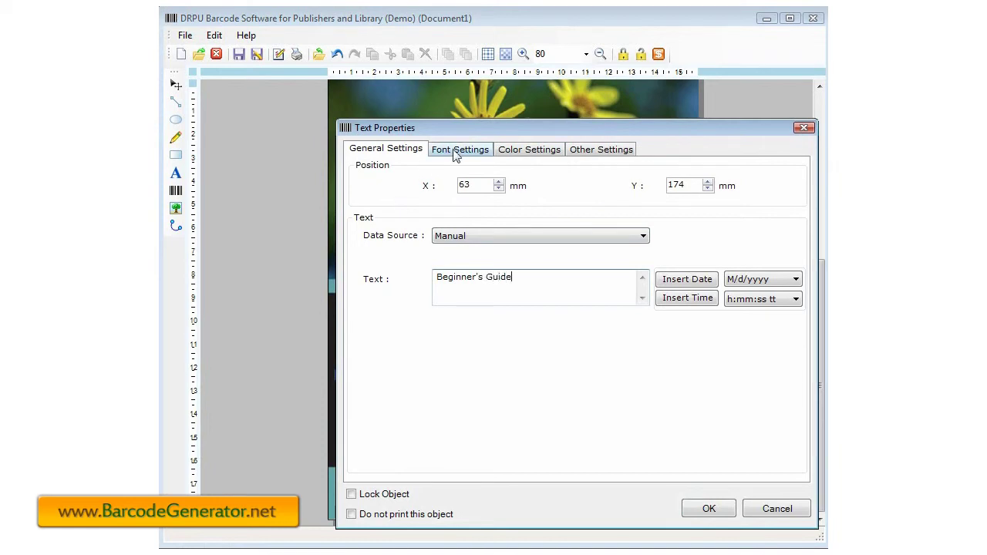
# Step: Set the font of the "Beginner's Guide" text to Bold Italic, size 20
pyautogui.click(458, 151)
pyautogui.click(563, 238)
pyautogui.click(571, 249)
pyautogui.scroll(-2, 748, 247)
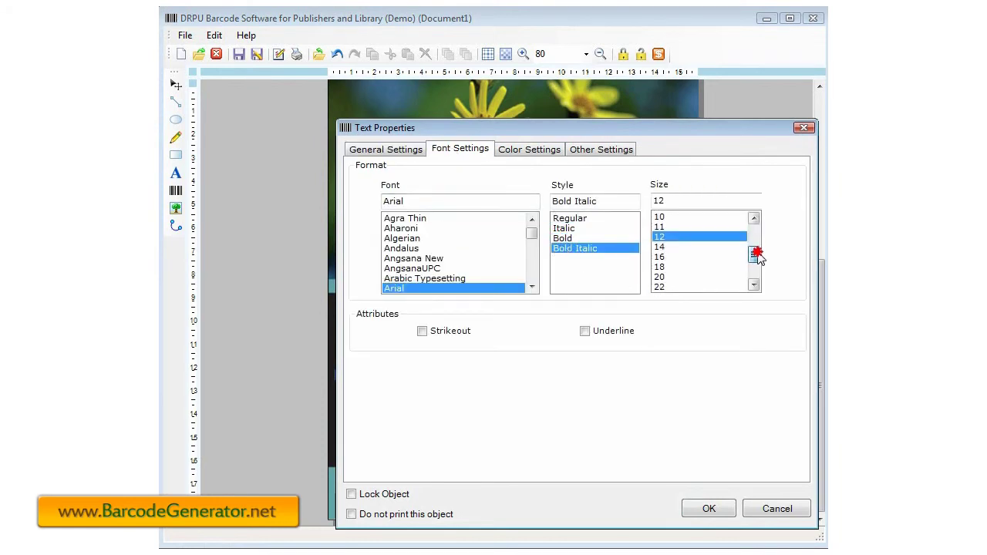
pyautogui.click(668, 277)
# Step: Set the "Beginner's Guide" text's solid fore color to the same blue as the lines above and move it to the black area's lower-right corner
pyautogui.click(518, 152)
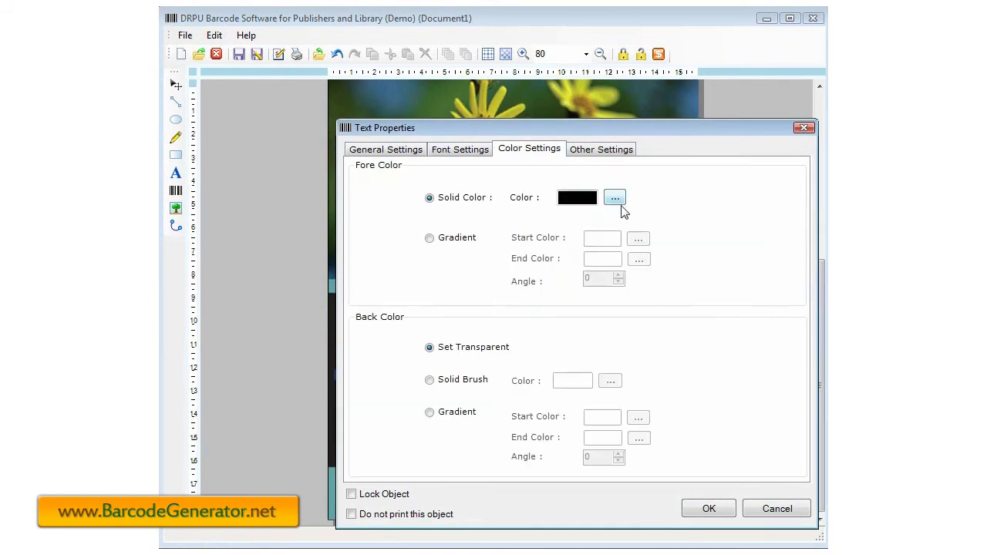
pyautogui.click(614, 198)
pyautogui.doubleClick(605, 189)
pyautogui.click(698, 509)
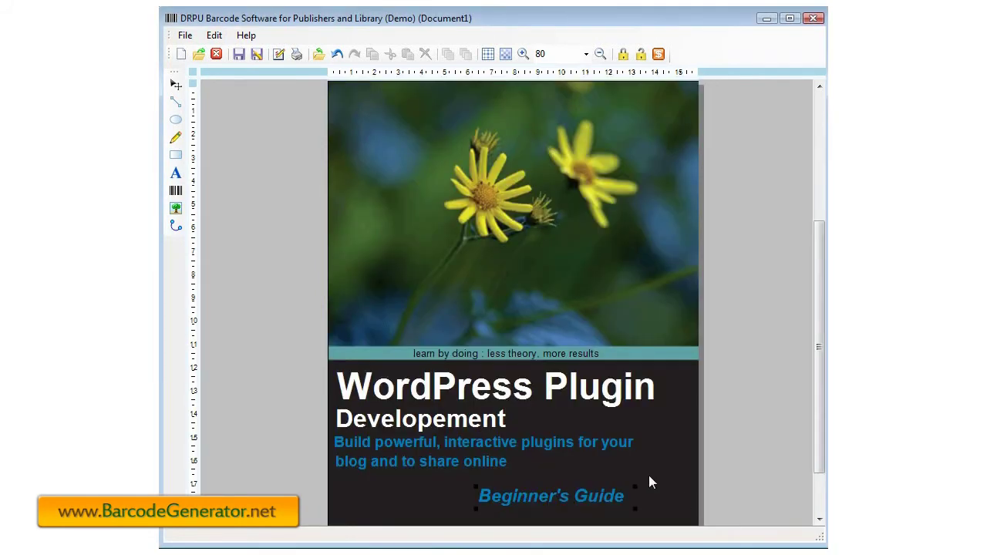
pyautogui.scroll(-1, 587, 455)
pyautogui.moveTo(621, 446); pyautogui.dragTo(627, 451)
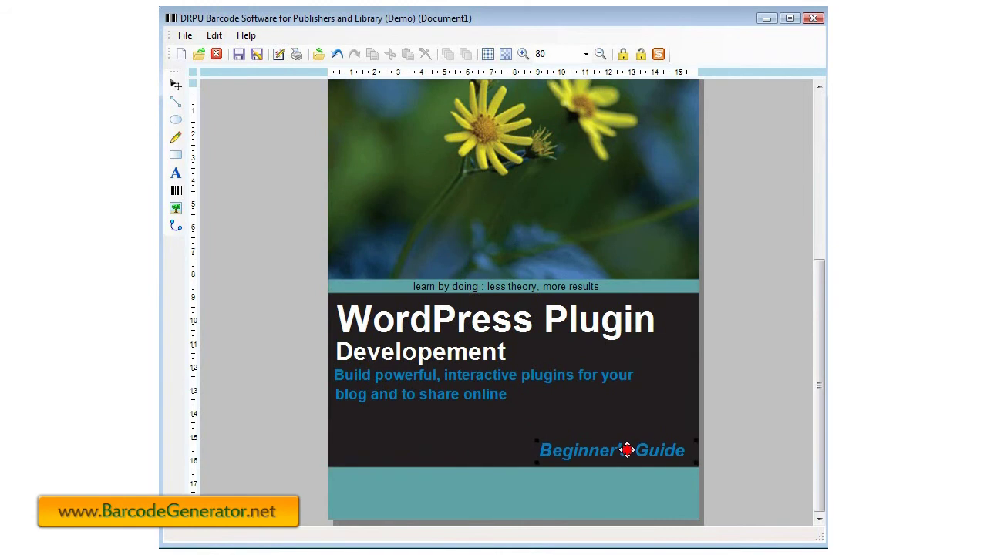
# Step: Place a new text object near the left end of the teal bottom band, about X 9 mm, Y 204 mm, and open its properties
pyautogui.click(176, 173)
pyautogui.click(386, 498)
pyautogui.moveTo(386, 498); pyautogui.dragTo(361, 494)
pyautogui.doubleClick(360, 493)
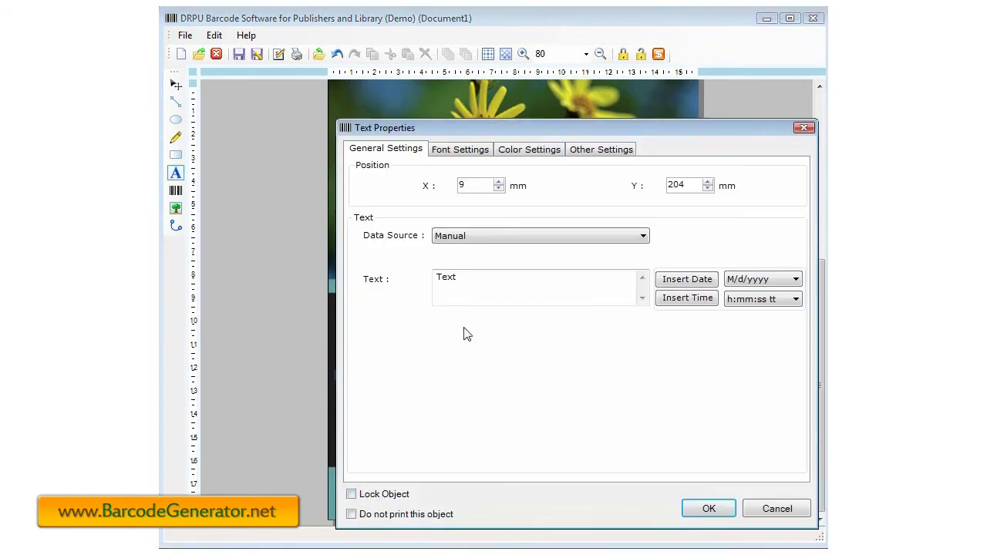
# Step: Set the font of the new text in the teal band to Bold, size 16
pyautogui.click(460, 149)
pyautogui.click(756, 243)
pyautogui.moveTo(756, 243); pyautogui.dragTo(754, 253)
pyautogui.click(660, 267)
pyautogui.click(567, 239)
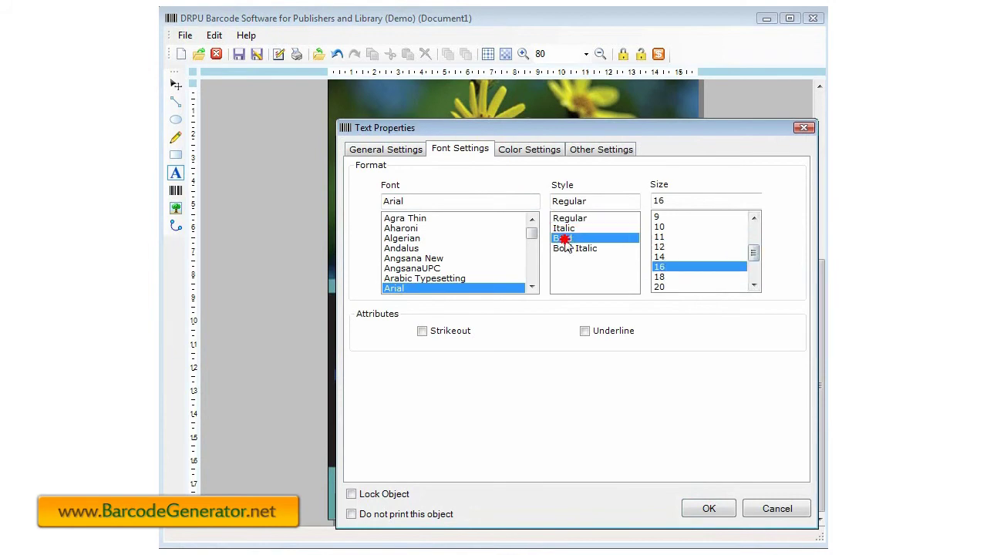
# Step: Set the new teal-band text's solid fore color to the same blue as "Beginner's Guide"
pyautogui.click(532, 150)
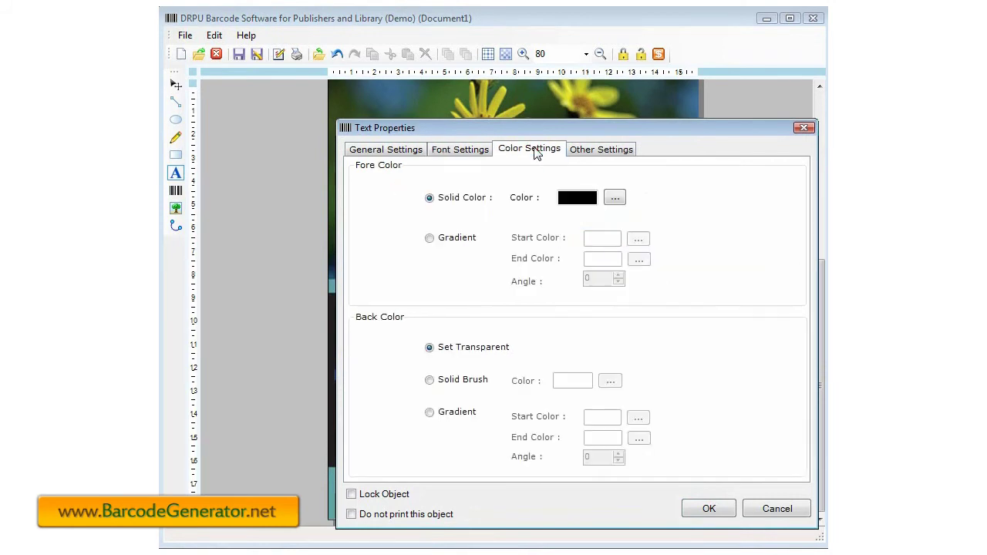
pyautogui.click(618, 197)
pyautogui.click(605, 190)
pyautogui.click(524, 364)
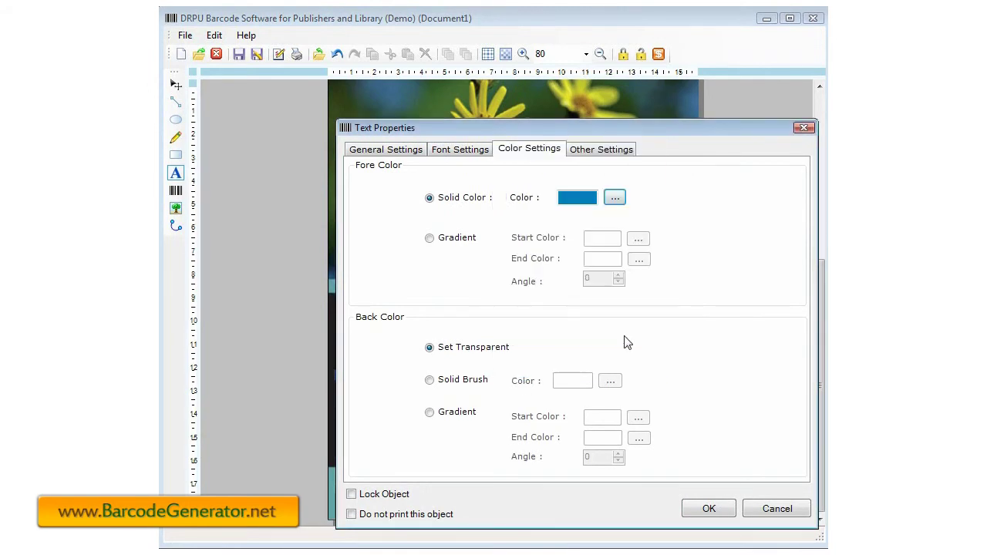
# Step: Set the new teal-band text's solid fore color to a dark navy, darkened from the basic blue with RGB 0, 64, 128, and apply it
pyautogui.click(614, 200)
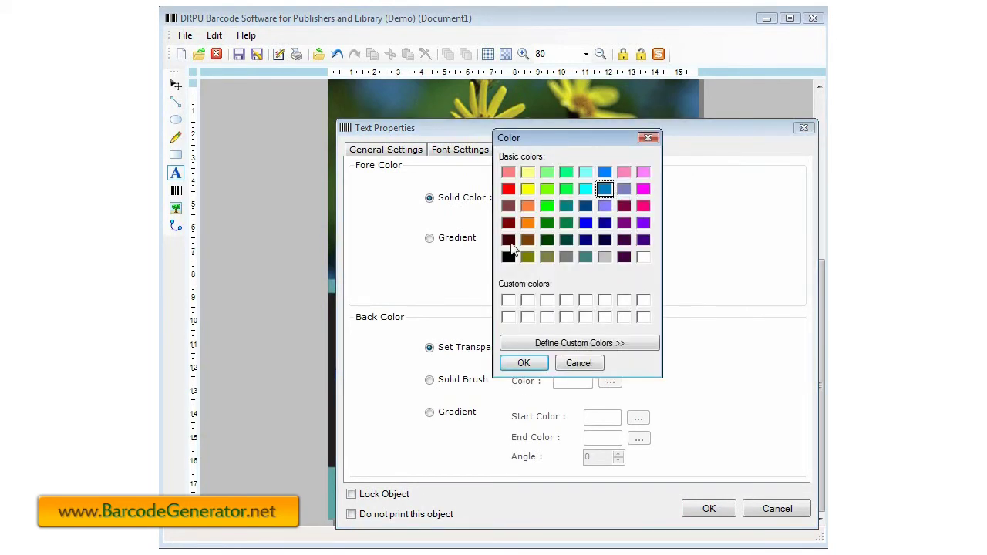
pyautogui.click(585, 206)
pyautogui.click(540, 343)
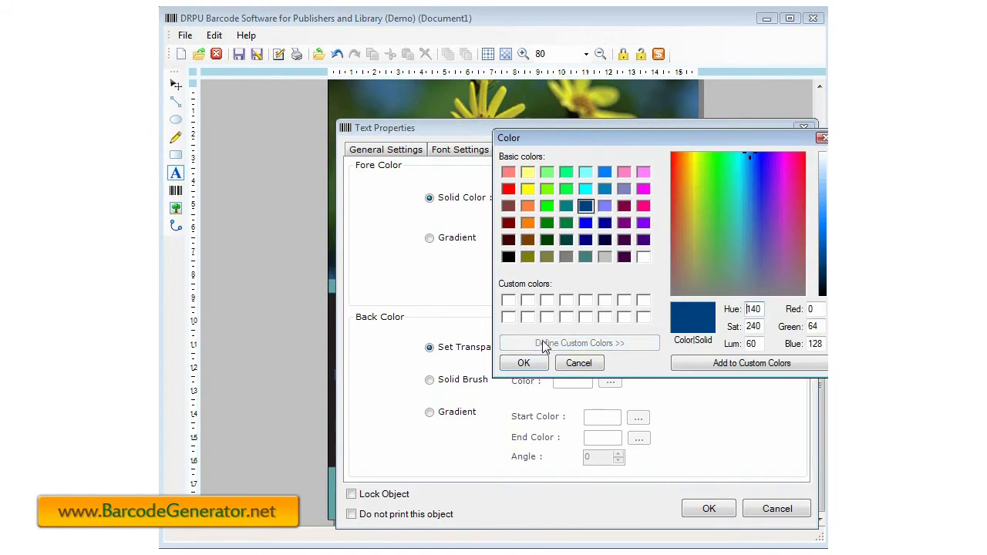
pyautogui.click(539, 363)
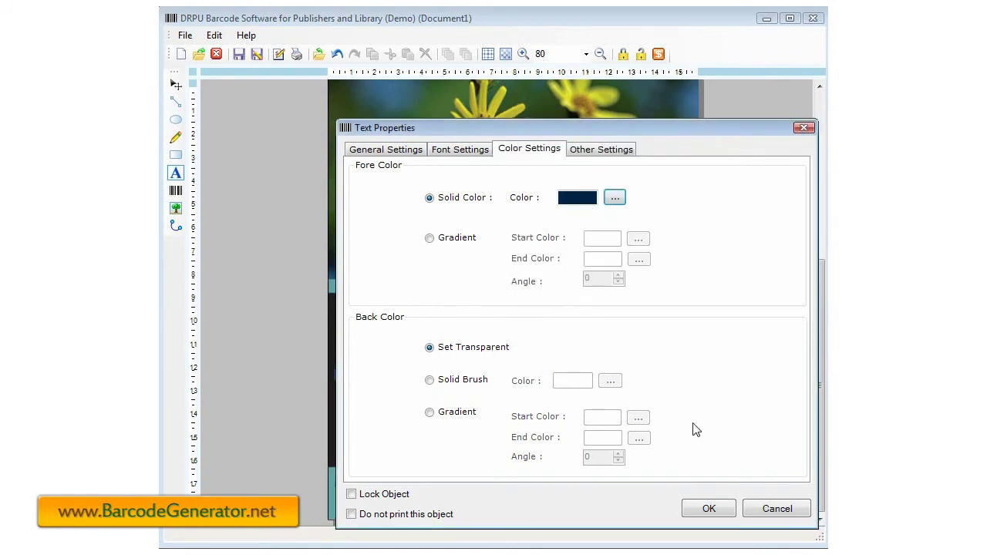
pyautogui.click(443, 152)
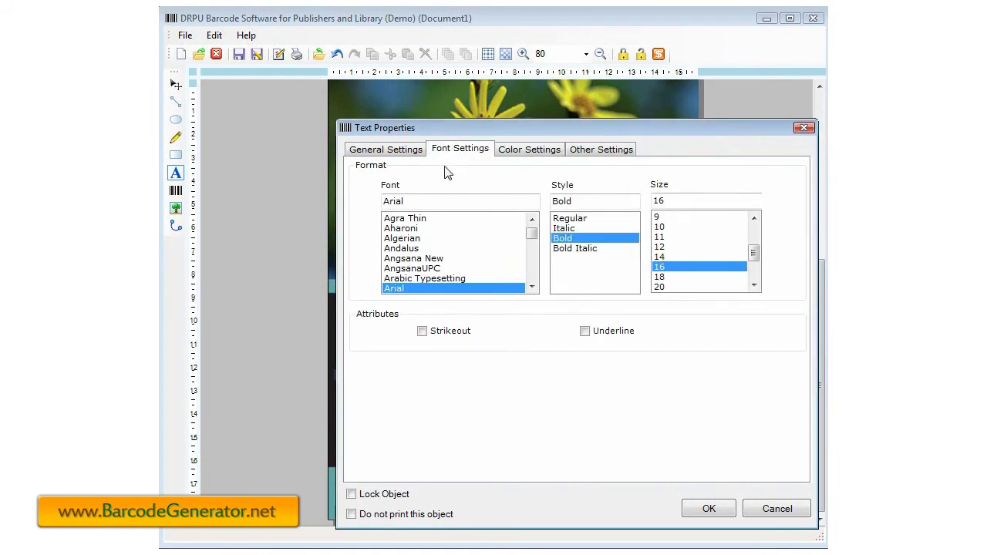
pyautogui.click(409, 150)
pyautogui.click(709, 509)
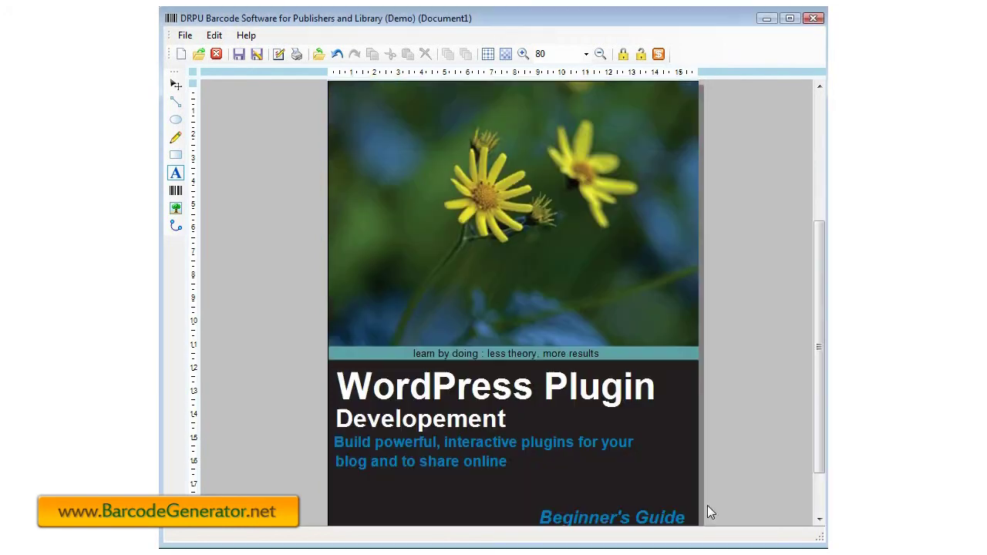
# Step: Replace the placeholder text in the teal band with the author's full name and move it to the band's upper-left corner
pyautogui.doubleClick(364, 494)
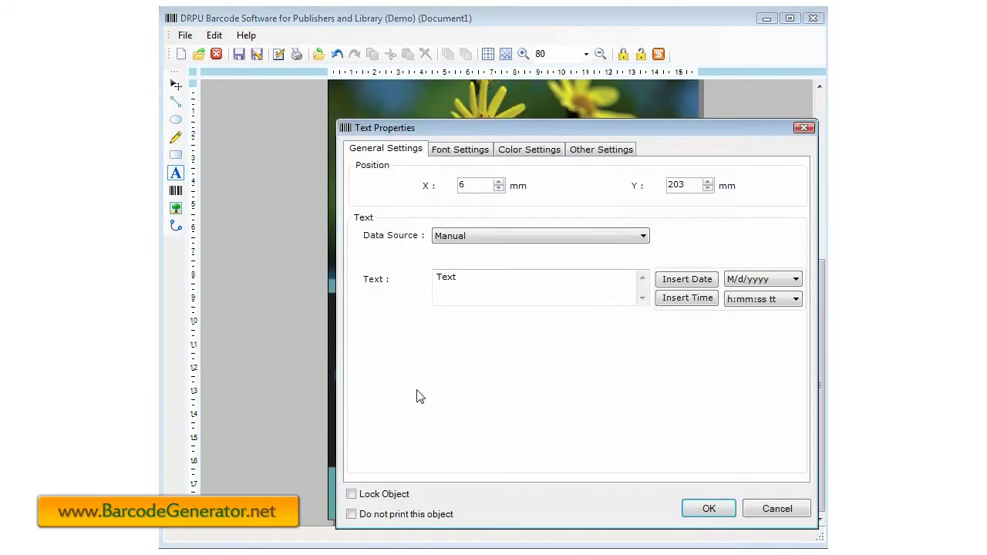
pyautogui.write('Vladimir Prelovac')
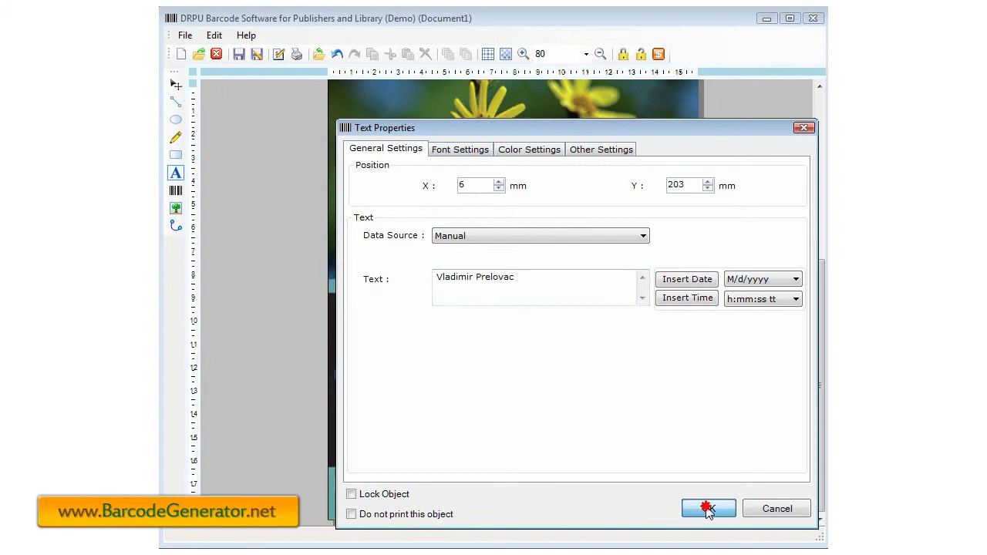
pyautogui.click(707, 509)
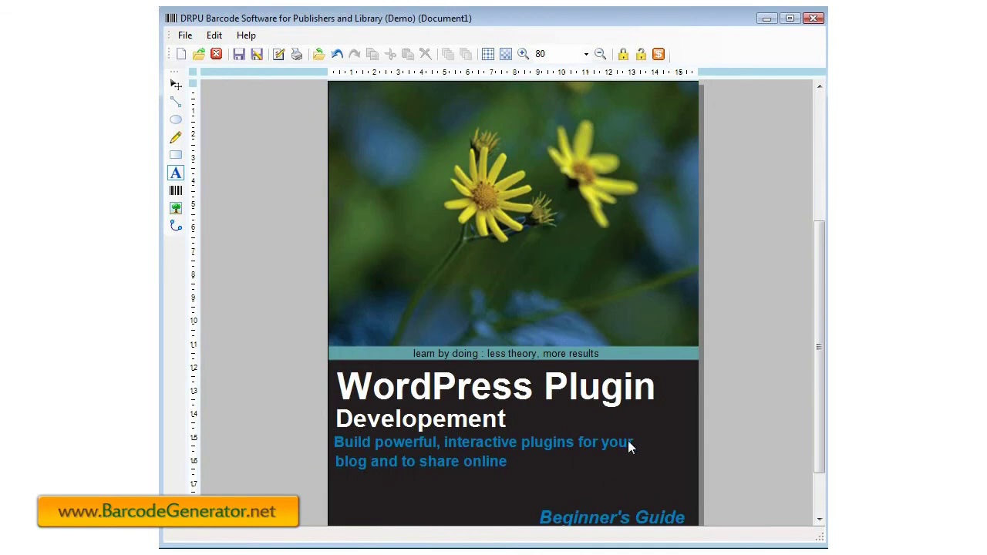
pyautogui.moveTo(442, 493); pyautogui.dragTo(432, 478)
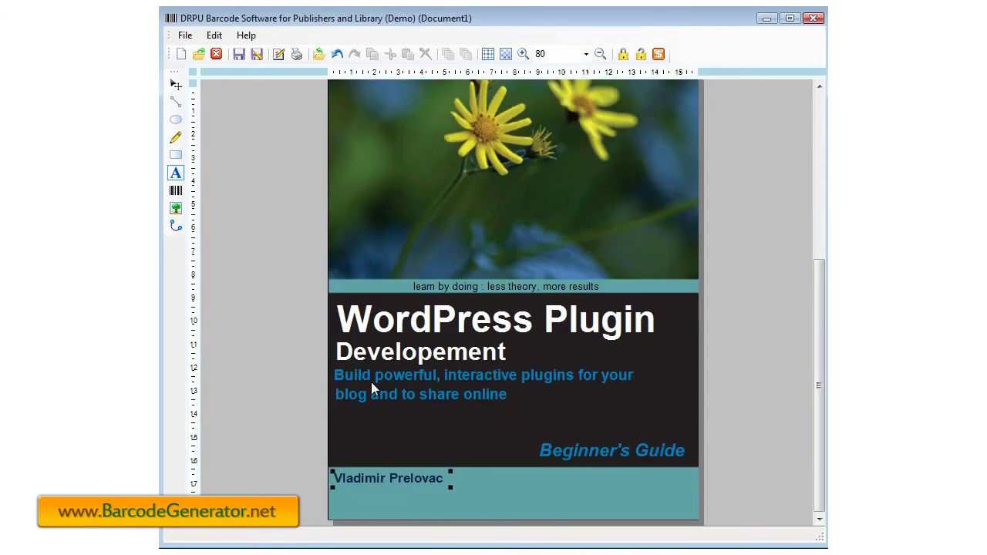
# Step: Draw a barcode object in the teal bottom band, to the right of the author's name
pyautogui.click(176, 191)
pyautogui.moveTo(518, 472); pyautogui.dragTo(580, 502)
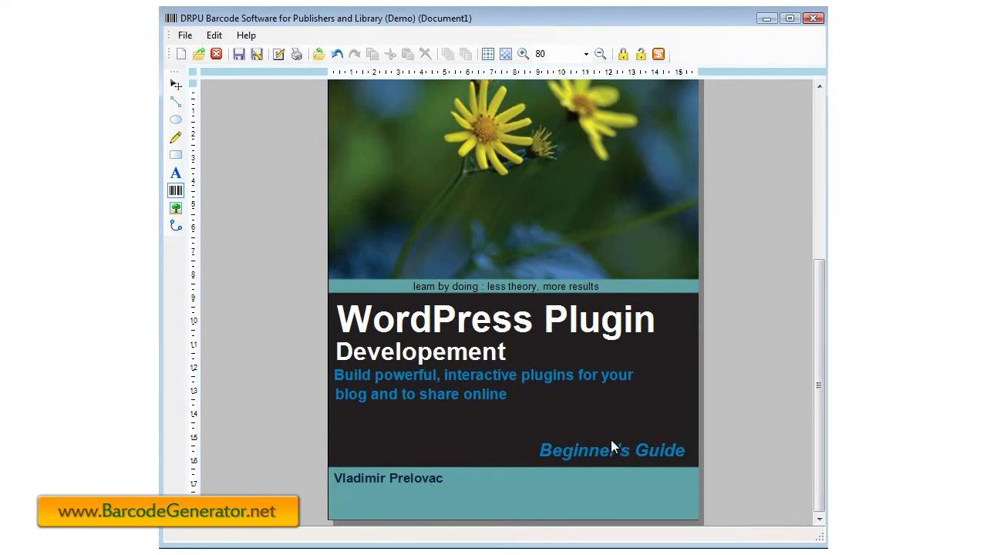